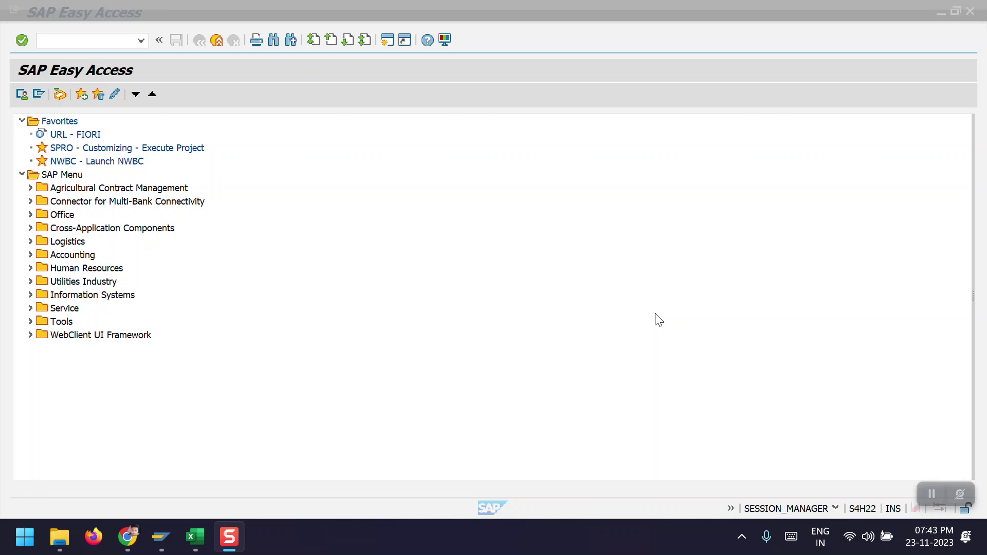
# Start transaction ABAAL for posting unplanned depreciation.
pyautogui.click(80, 39)
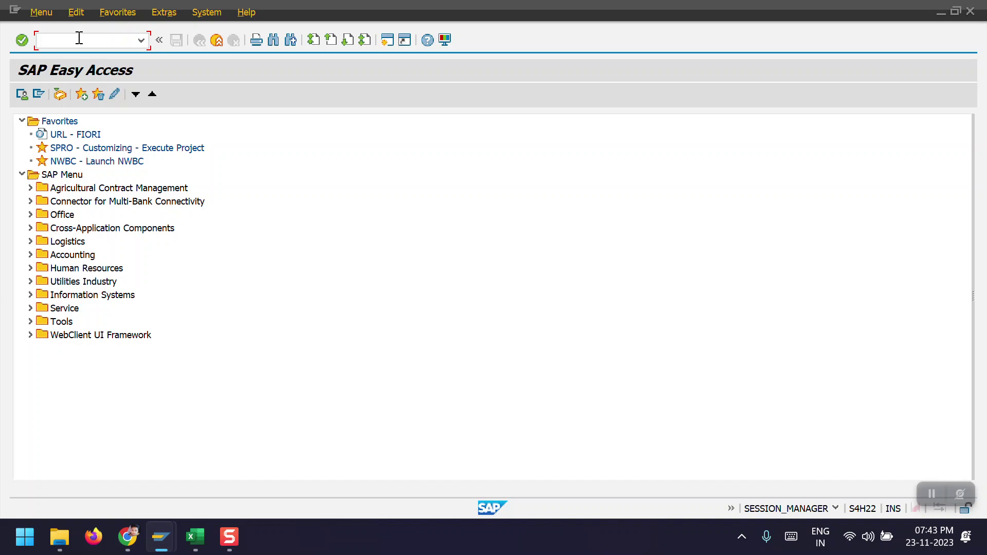
pyautogui.write('ABAA')
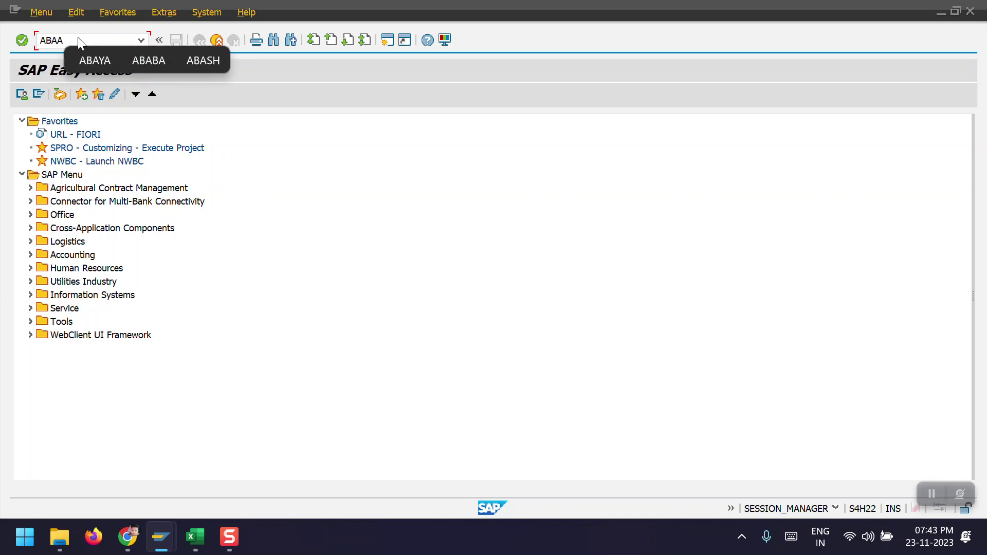
pyautogui.press('Return')
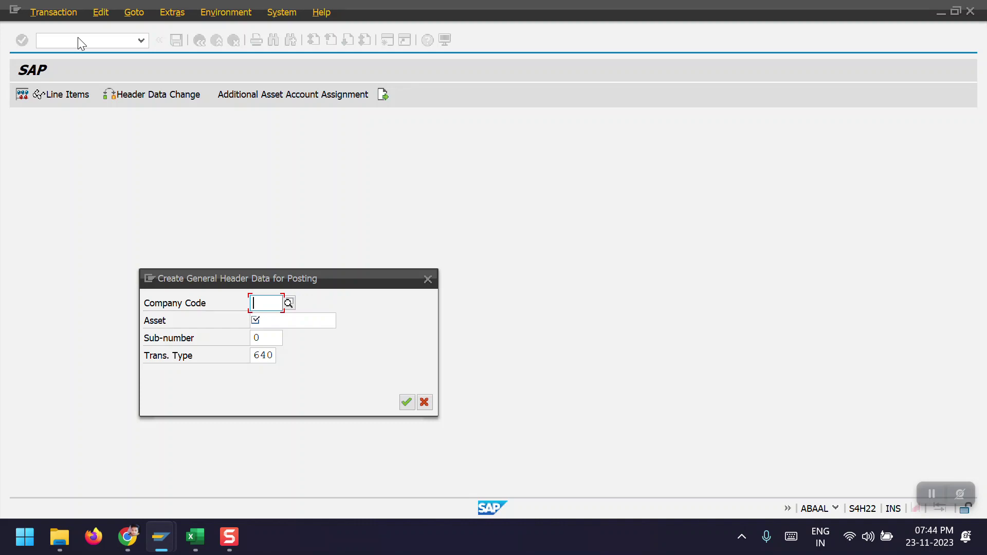
# Enter company code 2000 in the posting header and choose the Office Furnitures asset 500003 from the value list.
pyautogui.write('2000')
pyautogui.press('Down')
pyautogui.press('Tab')
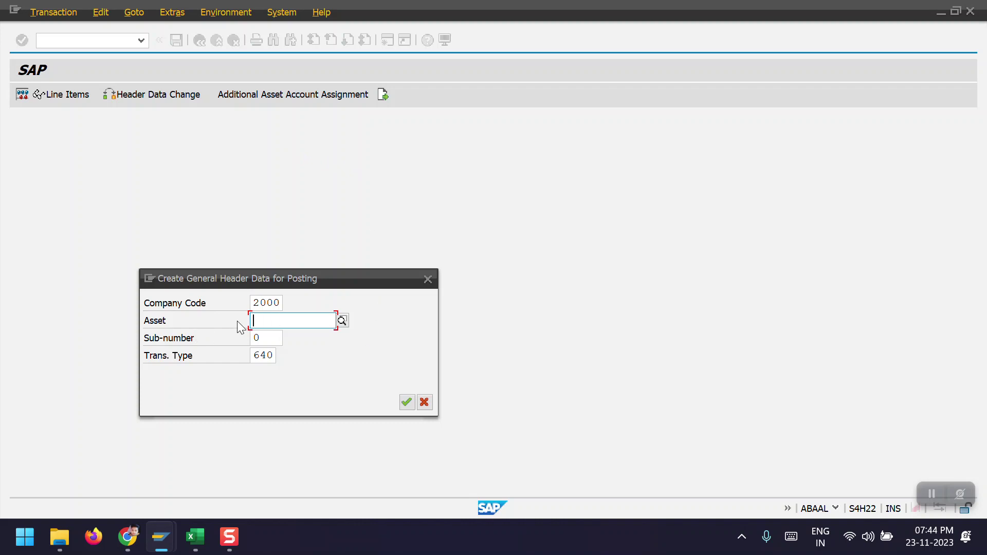
pyautogui.click(344, 322)
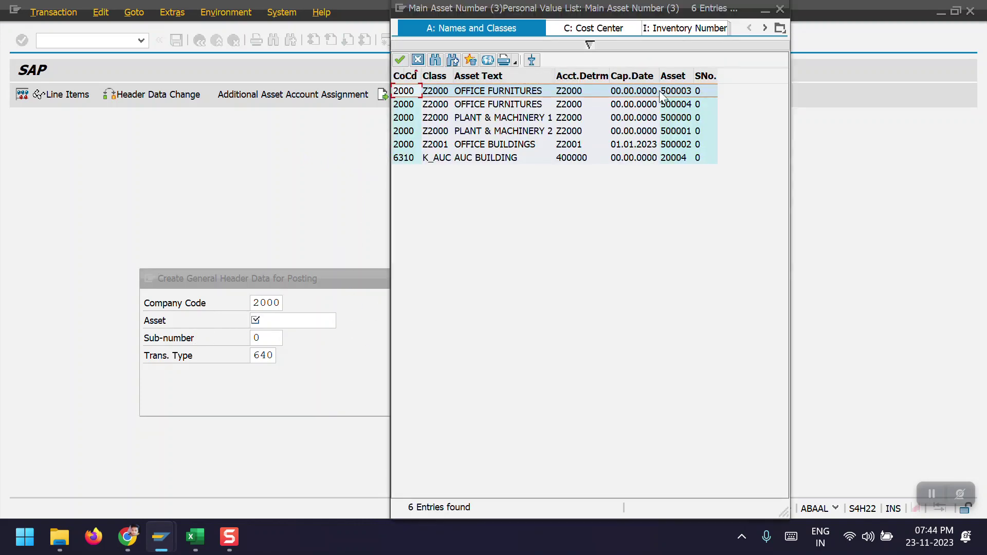
pyautogui.doubleClick(465, 90)
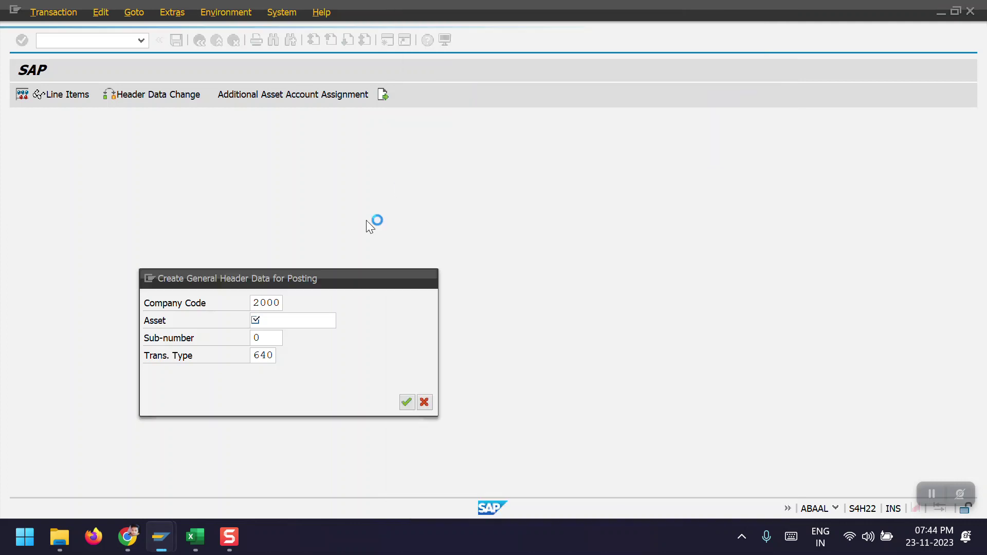
pyautogui.click(307, 322)
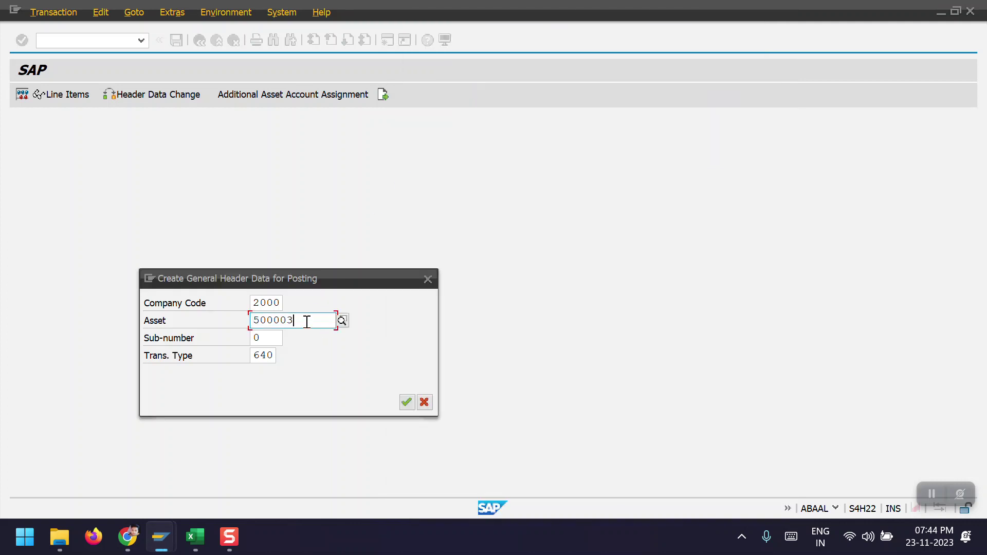
# Open a new session, start Asset Explorer with AW01N and display asset 500003 of company code 2000 for fiscal year 2023.
pyautogui.click(148, 279)
pyautogui.press('Escape')
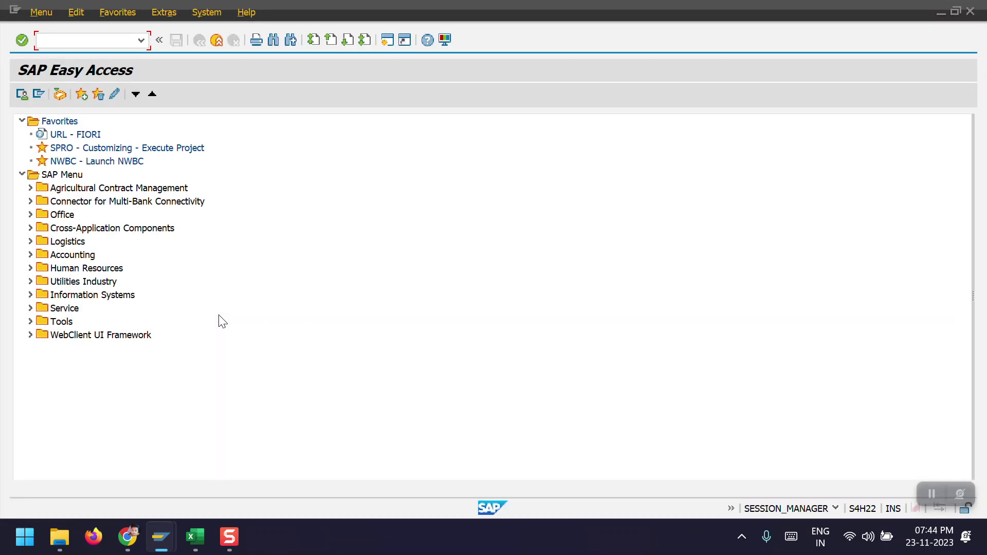
pyautogui.write('AW01N')
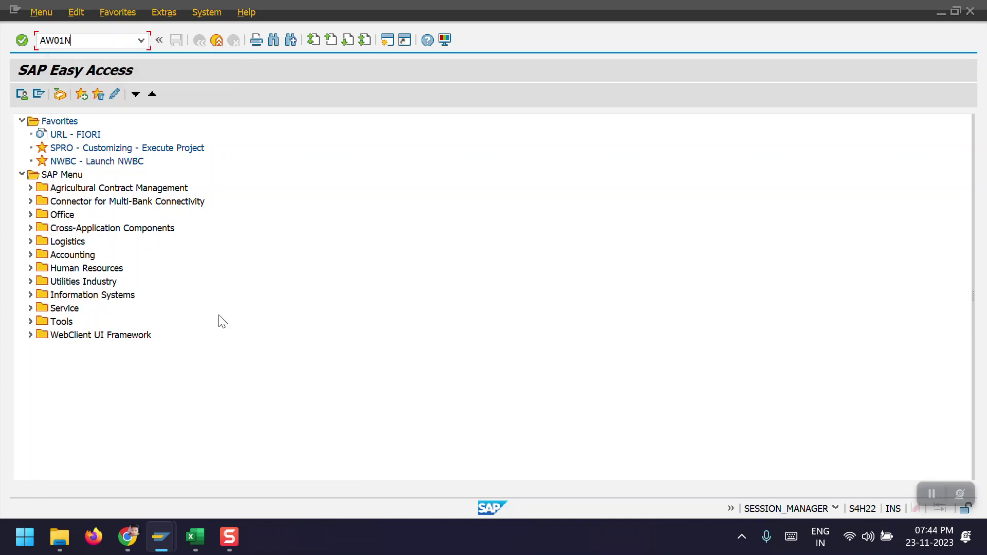
pyautogui.press('Return')
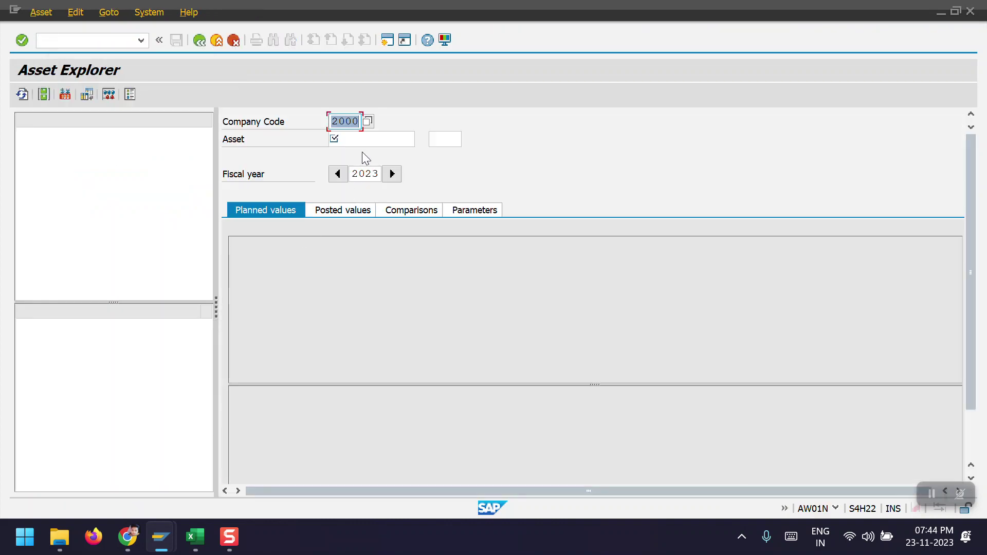
pyautogui.click(363, 140)
pyautogui.write('500002')
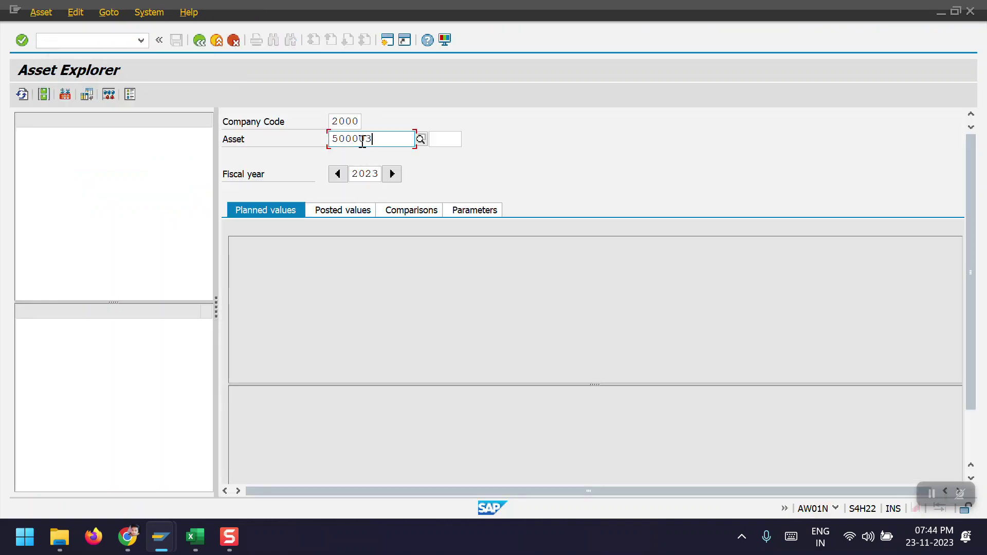
pyautogui.press('Return')
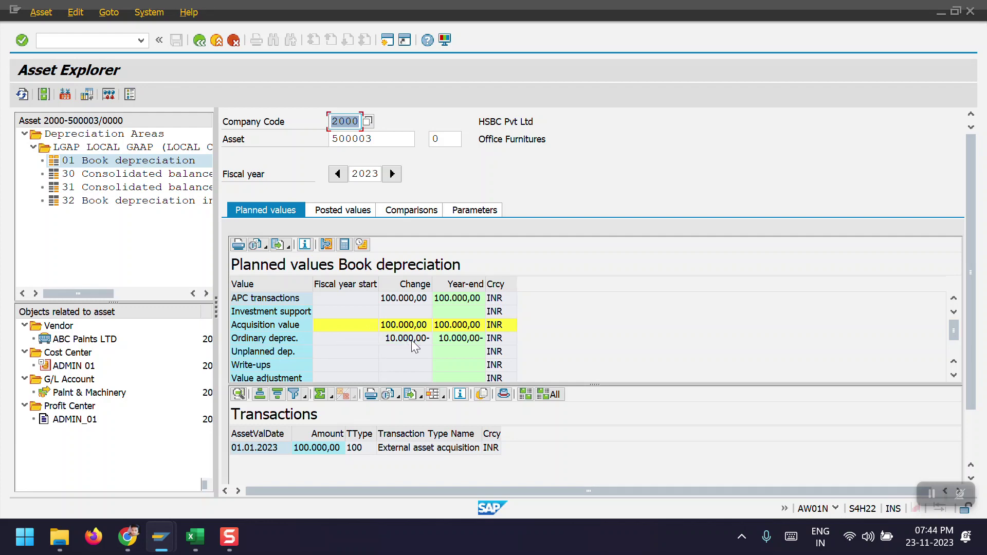
# Examine the asset's posted book depreciation values across all periods of 2023.
pyautogui.click(347, 210)
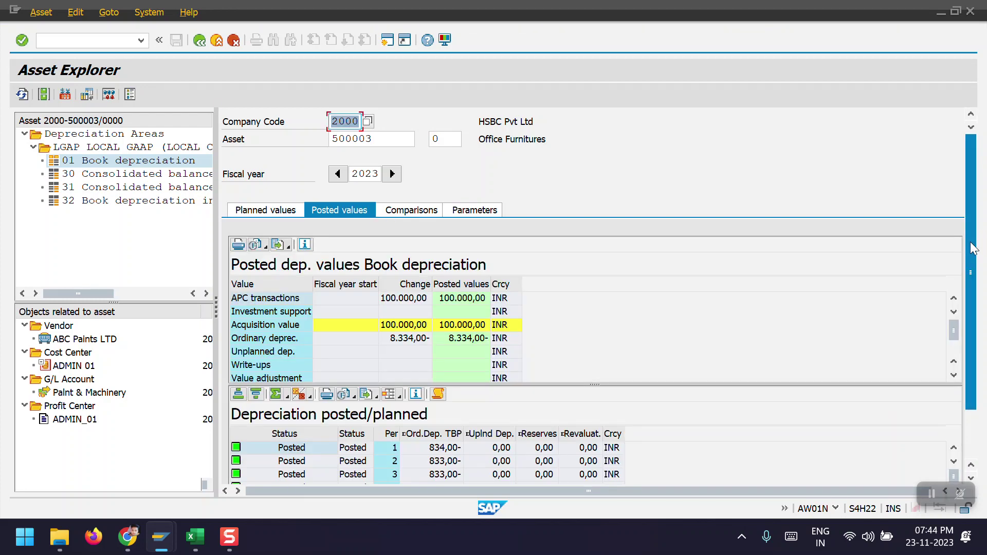
pyautogui.scroll(-3, 973, 249)
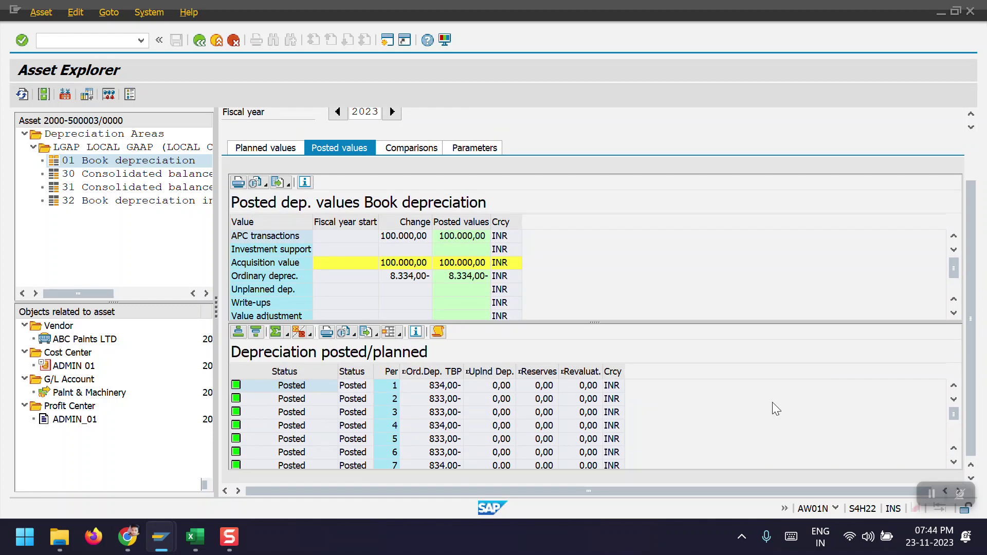
pyautogui.click(955, 462)
pyautogui.click(954, 462)
pyautogui.click(954, 462)
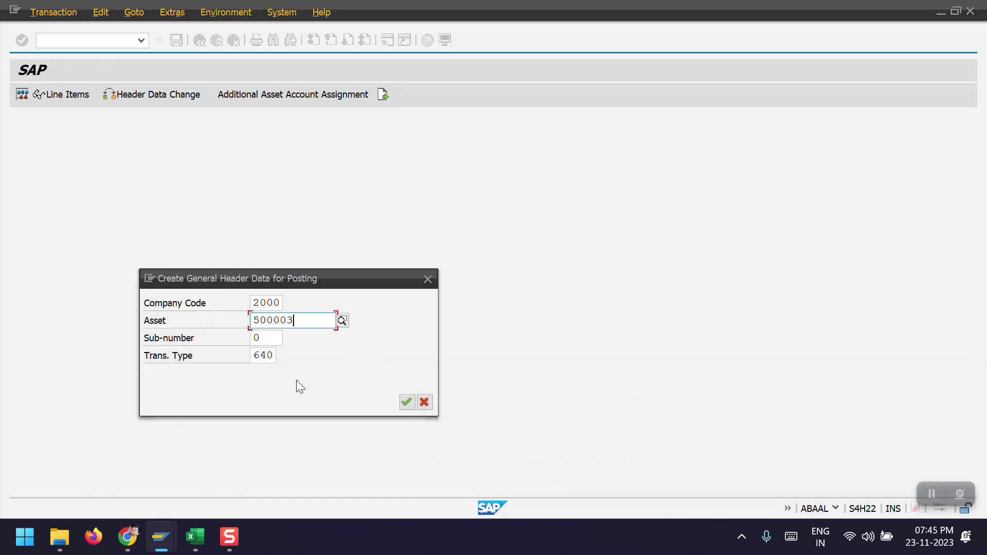
# In the ABAAL session, set the transaction type to 650, Unplanned depreciation on current-yr acquisition, and confirm the header data.
pyautogui.click(273, 355)
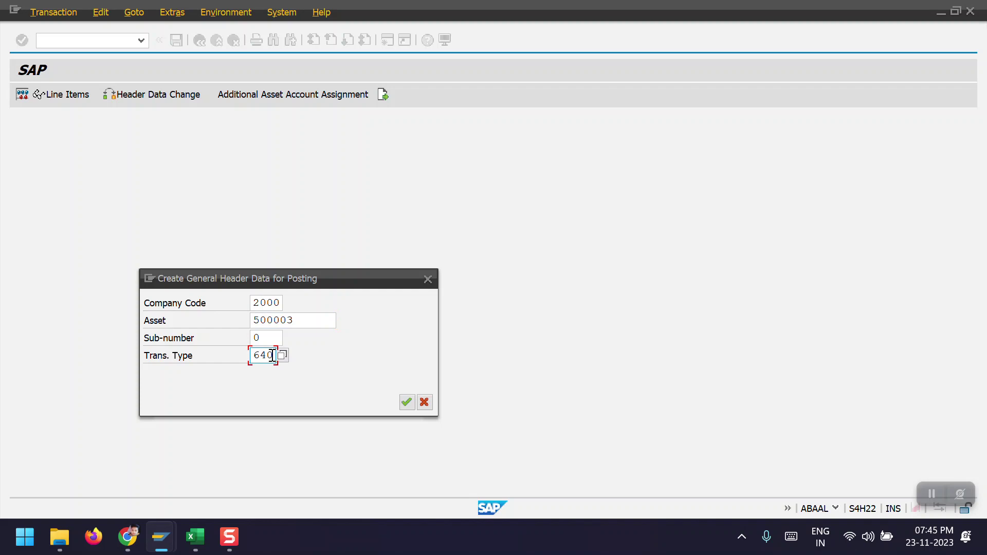
pyautogui.press('BackSpace')
pyautogui.press('BackSpace')
pyautogui.press('BackSpace')
pyautogui.click(282, 357)
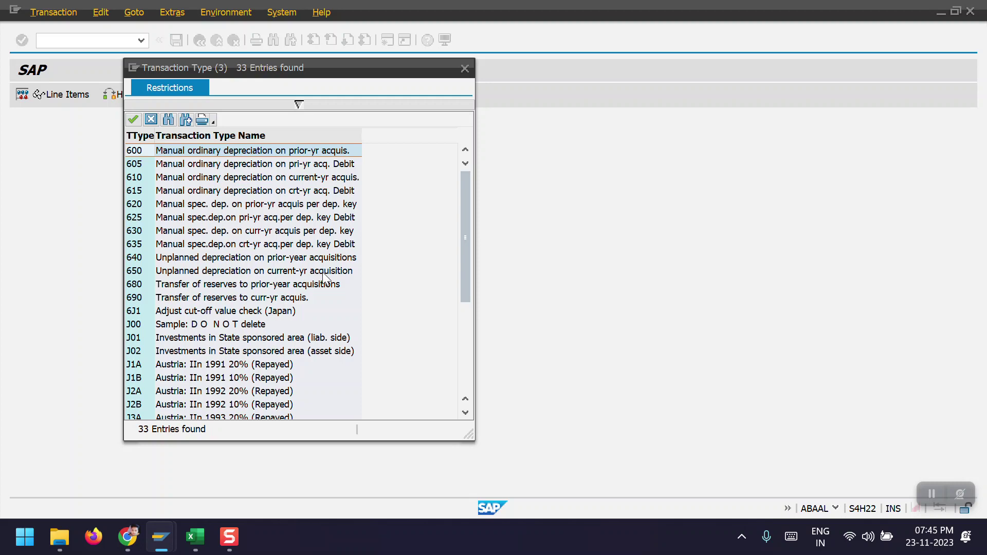
pyautogui.doubleClick(192, 270)
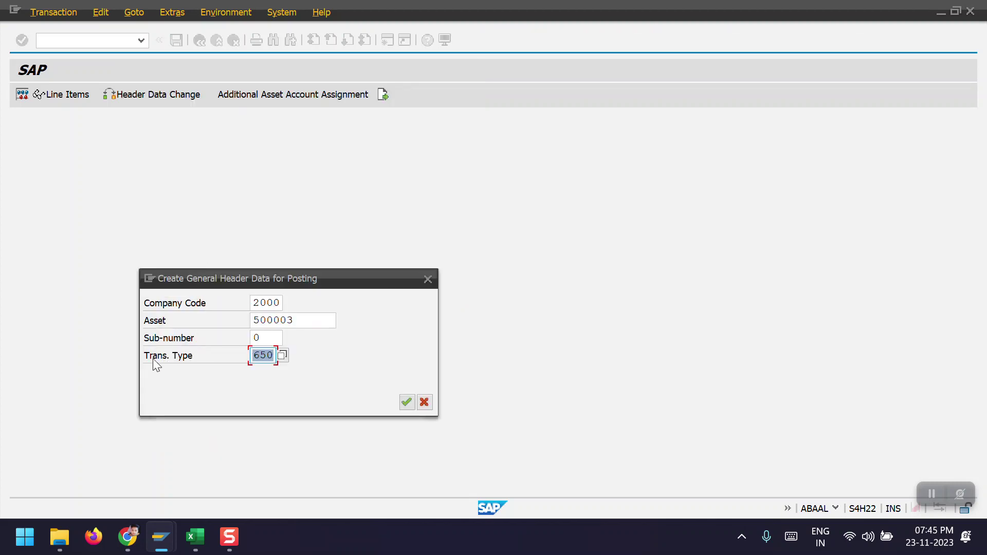
pyautogui.click(406, 406)
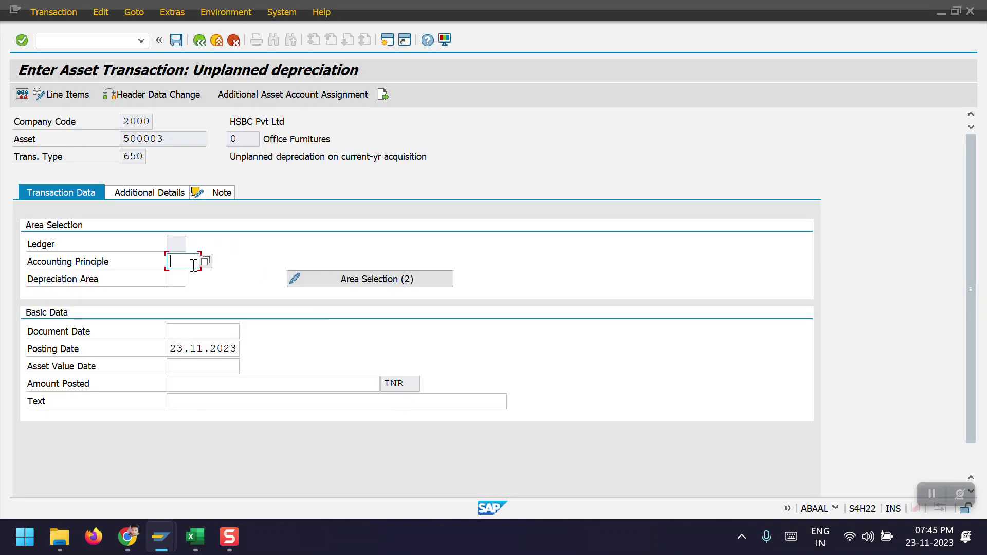
# Set the accounting principle to IFRS and the depreciation area to 01.
pyautogui.click(206, 263)
pyautogui.press('Down')
pyautogui.press('Return')
pyautogui.press('Tab')
pyautogui.write('01')
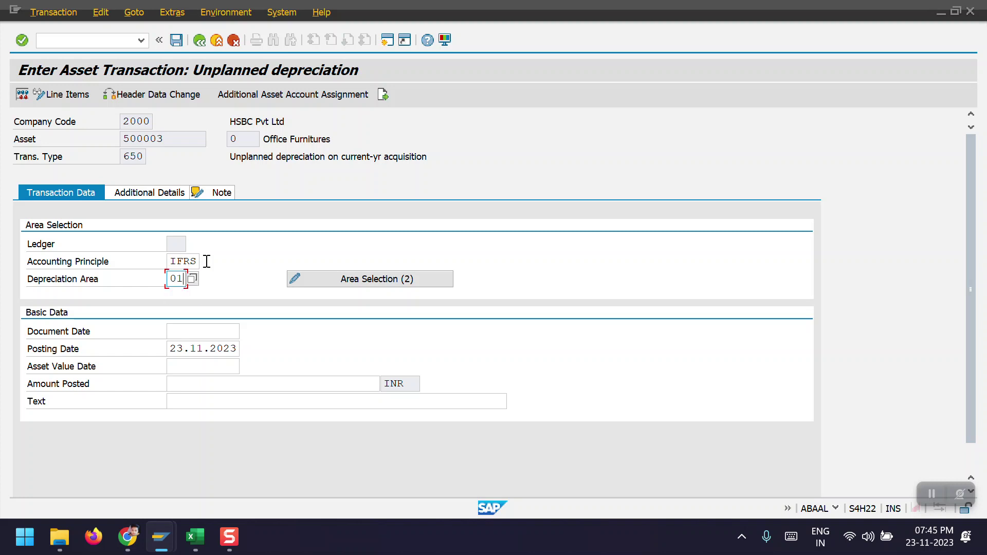
pyautogui.press('Tab')
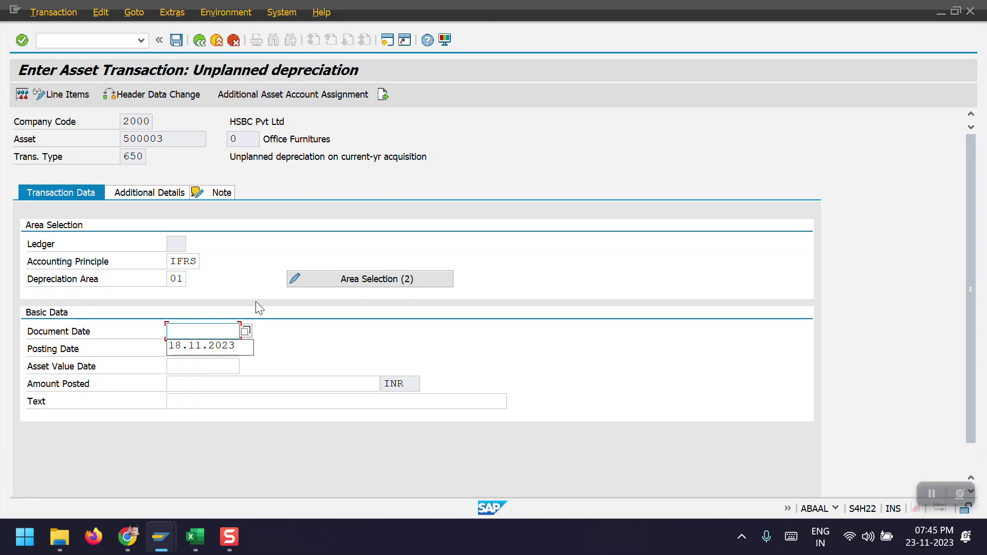
# Copy the posting date 23.11.2023 into the document date and the asset value date.
pyautogui.click(198, 350)
pyautogui.hotkey('ctrl', 'c')
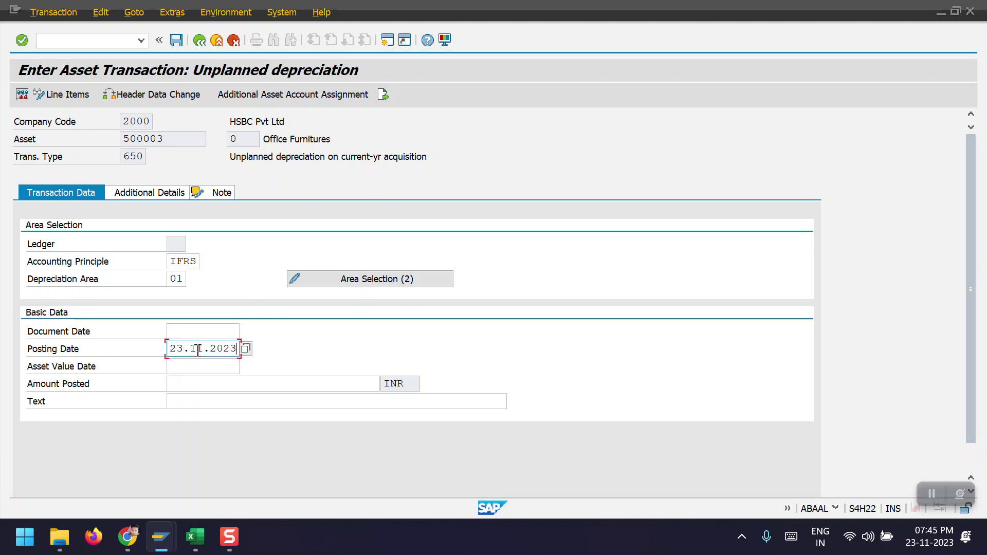
pyautogui.click(193, 332)
pyautogui.hotkey('ctrl', 'v')
pyautogui.click(196, 363)
pyautogui.hotkey('ctrl', 'v')
# Enter 20000 INR as the amount posted with the text "Unplanned Dep", and validate the entries.
pyautogui.click(196, 386)
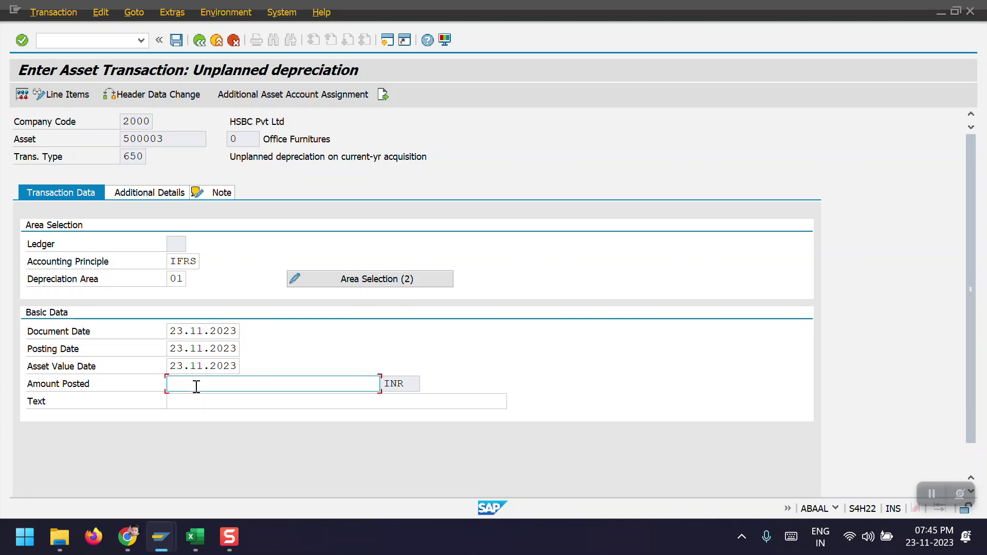
pyautogui.write('20000')
pyautogui.press('Tab')
pyautogui.write('U')
pyautogui.press('Down')
pyautogui.press('Return')
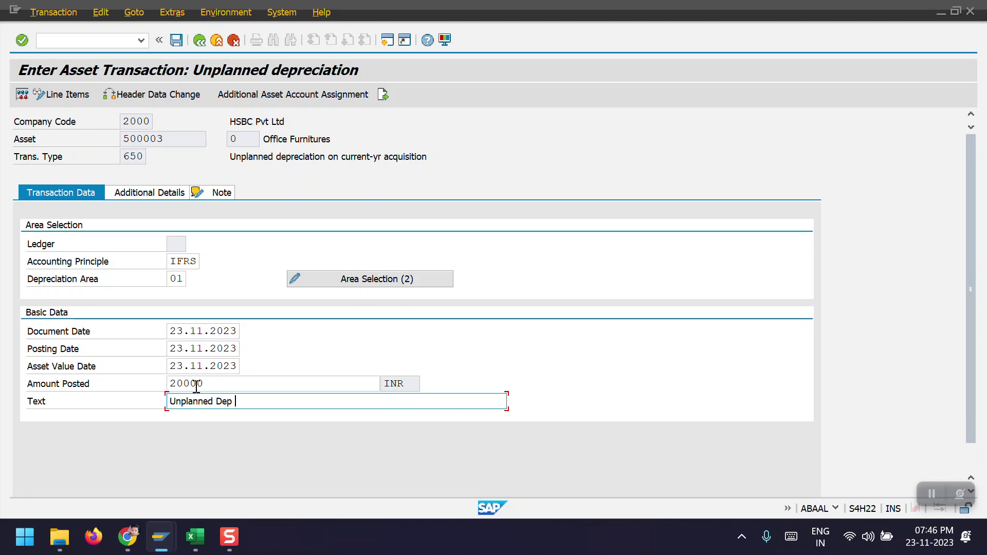
pyautogui.press('Return')
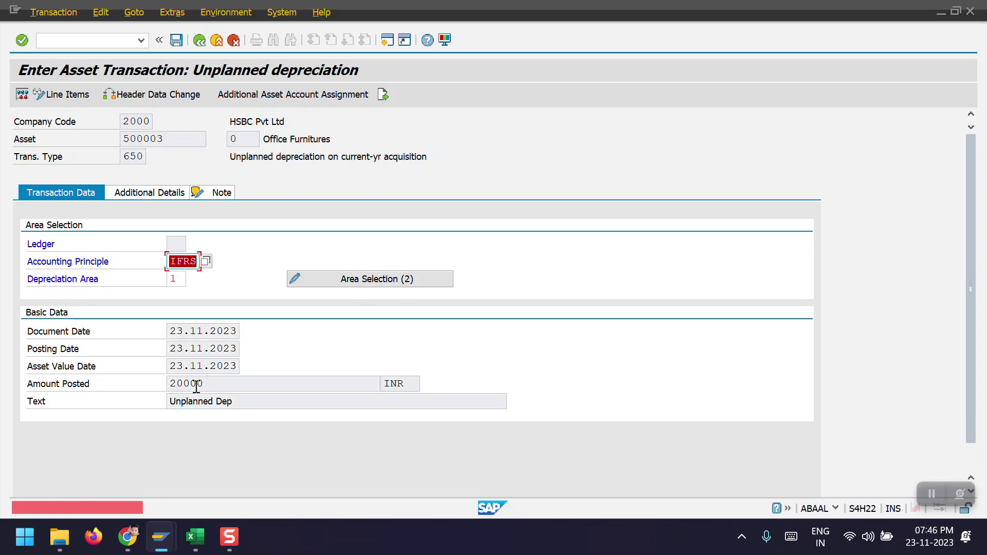
# Replace the accounting principle with LGAP (LOCAL GAAP) from the value list and validate the transaction.
pyautogui.press('BackSpace')
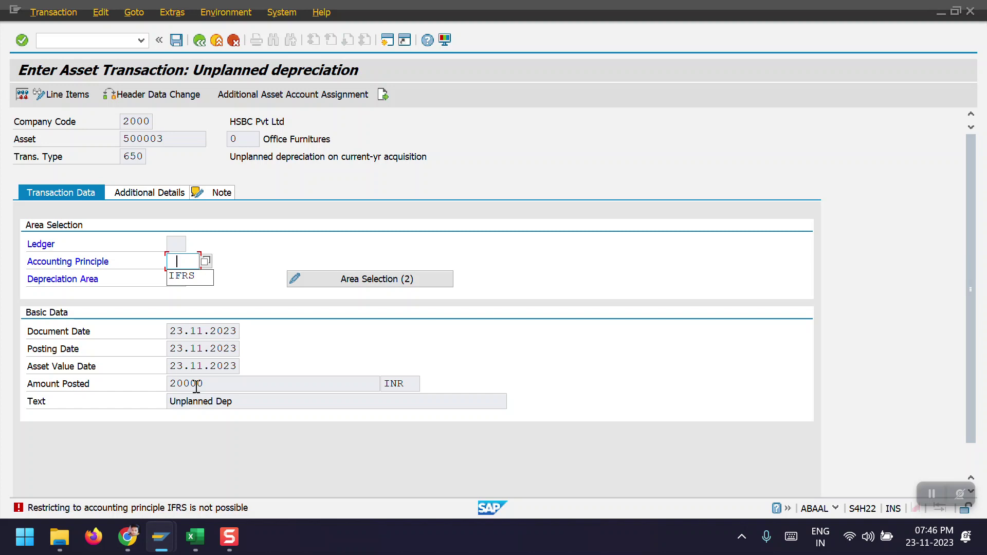
pyautogui.click(206, 261)
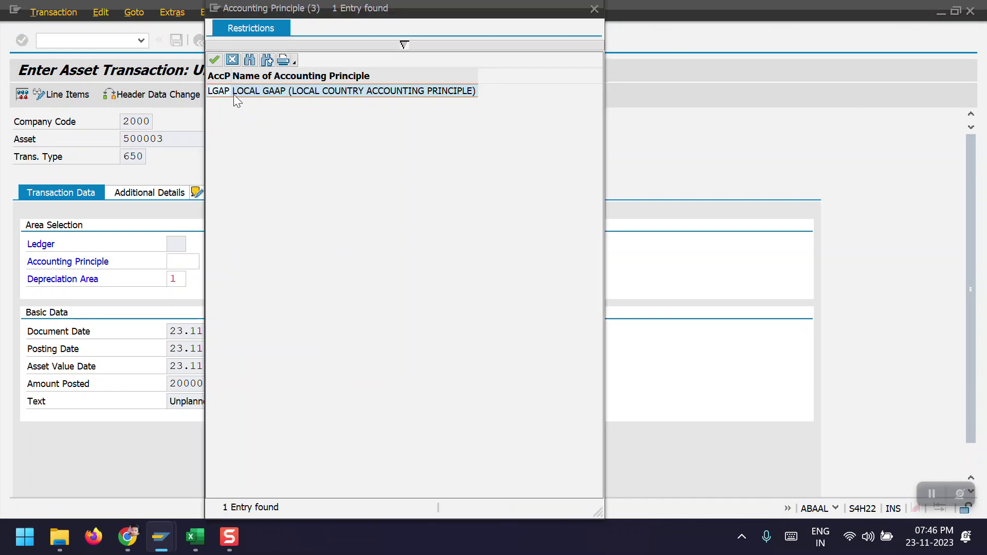
pyautogui.doubleClick(224, 93)
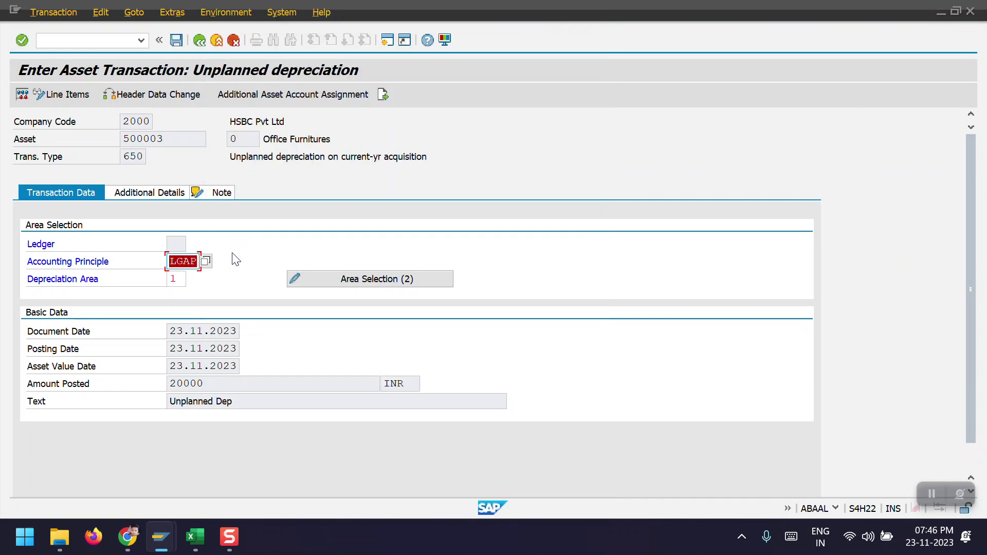
pyautogui.press('Return')
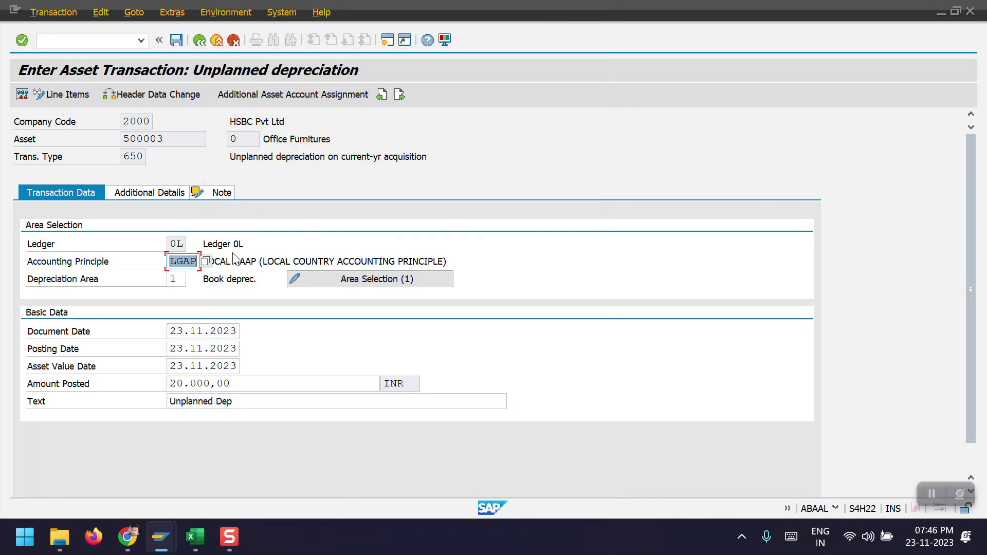
# Simulate the transaction's line items, return to the entry screen and post the unplanned depreciation.
pyautogui.click(26, 95)
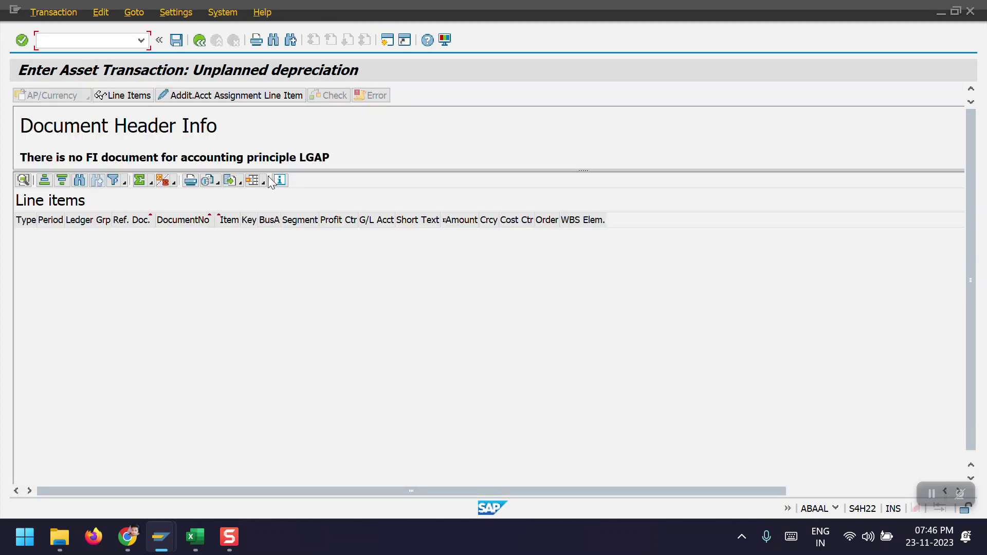
pyautogui.click(202, 42)
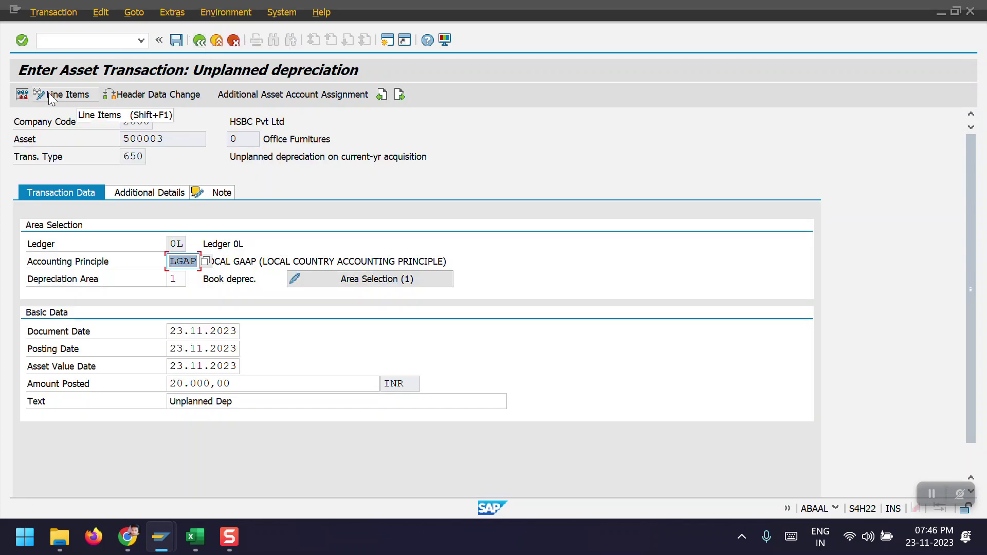
pyautogui.click(176, 42)
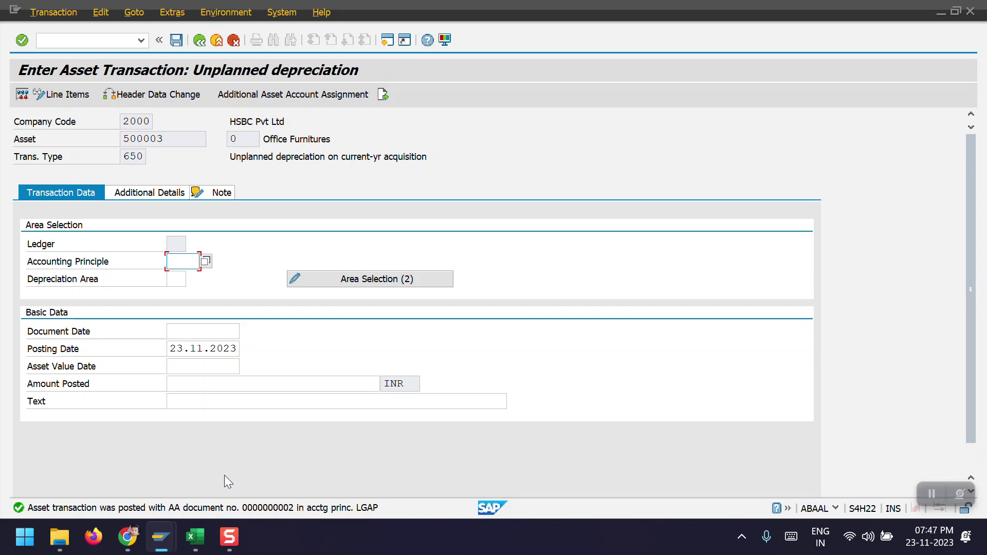
# Switch to the Asset Explorer session and restart AW01N to check the asset's updated planned values and transactions.
pyautogui.moveTo(164, 531)
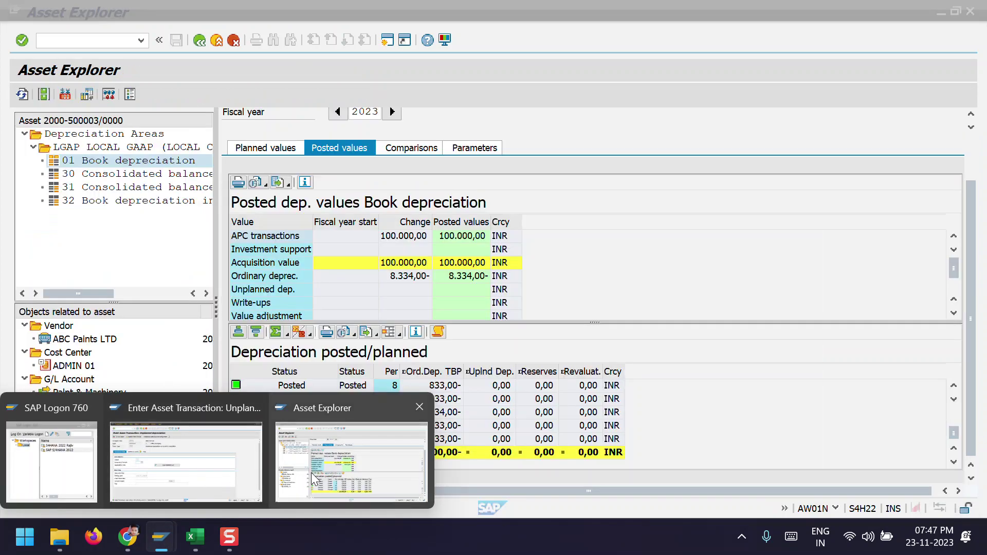
pyautogui.click(301, 479)
pyautogui.click(93, 41)
pyautogui.write('/n')
pyautogui.press('Return')
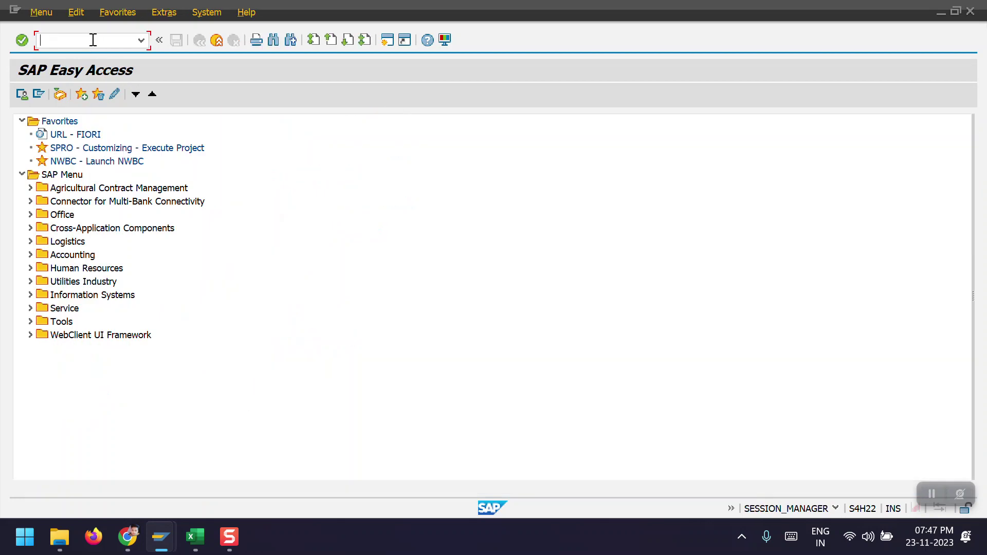
pyautogui.press('Down')
pyautogui.press('Down')
pyautogui.press('Return')
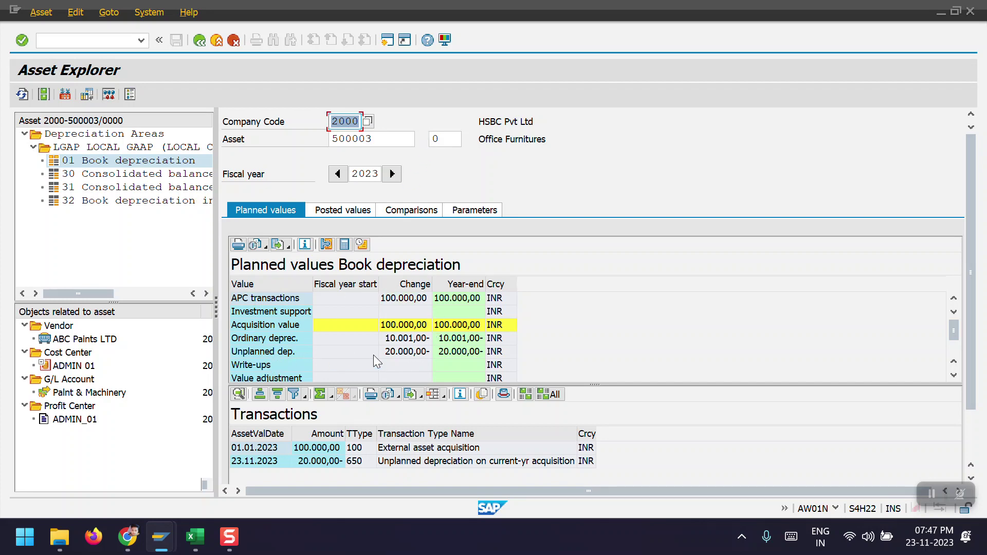
# Check the unplanned depreciation in the planned values and in the posted/planned depreciation of period 11 in Asset Explorer.
pyautogui.click(396, 355)
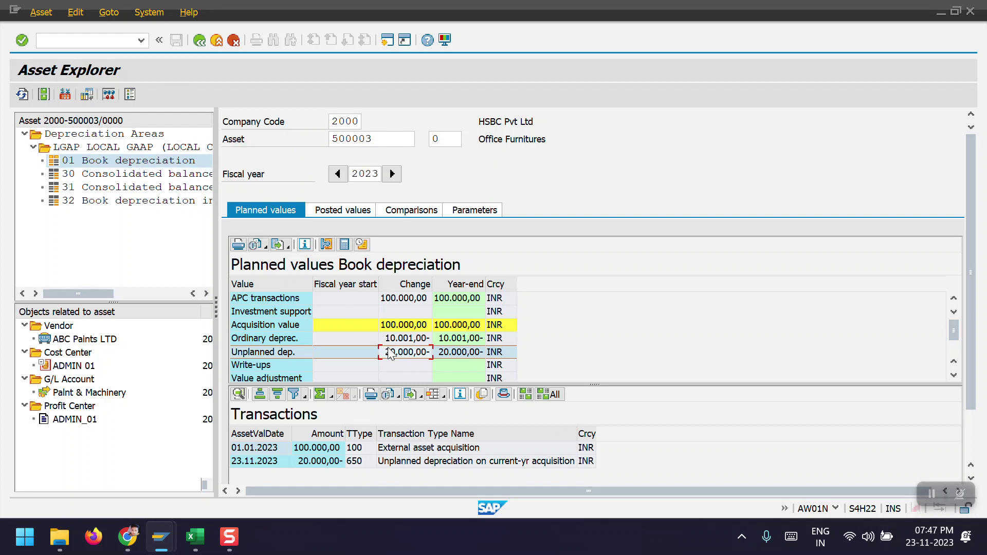
pyautogui.click(340, 210)
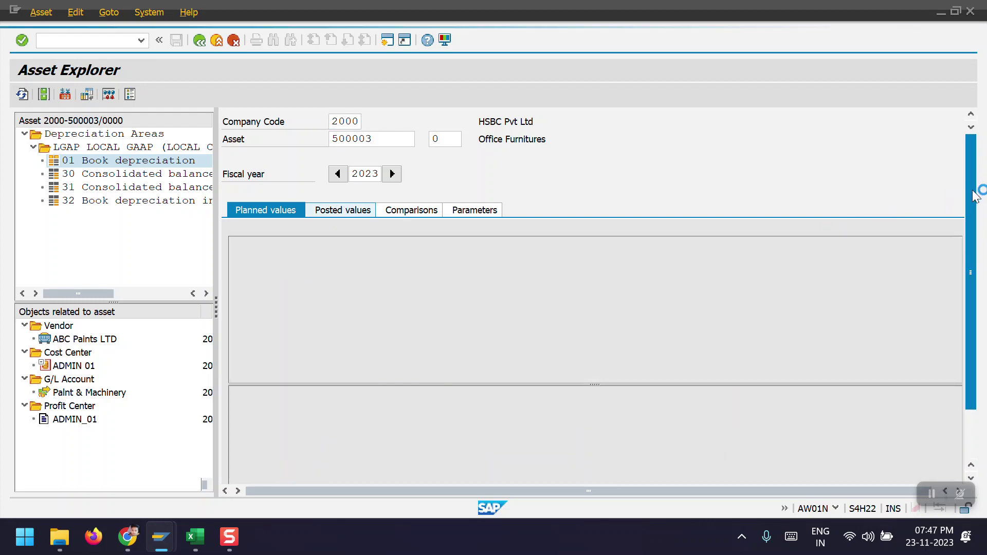
pyautogui.scroll(-2, 977, 223)
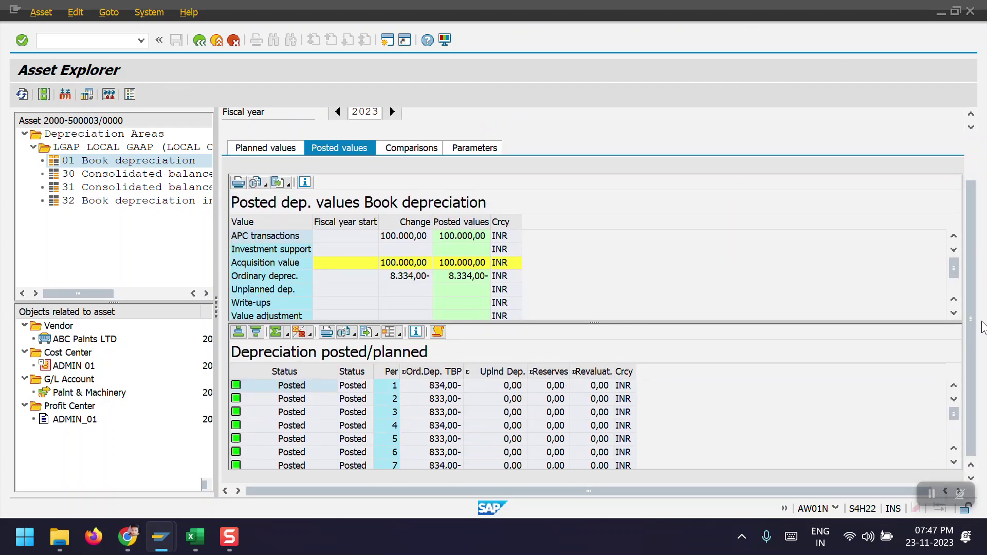
pyautogui.scroll(-2, 449, 435)
pyautogui.scroll(-1, 452, 429)
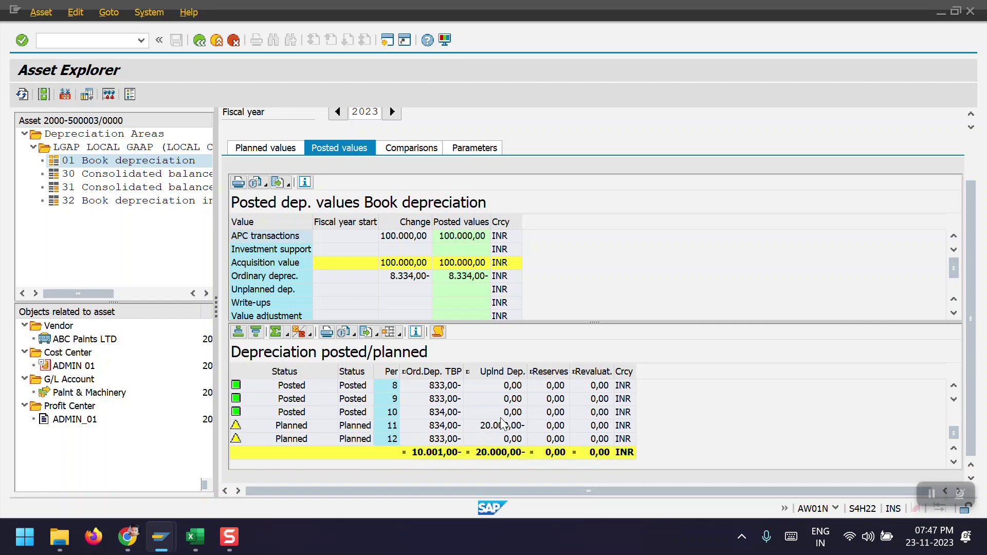
pyautogui.click(363, 427)
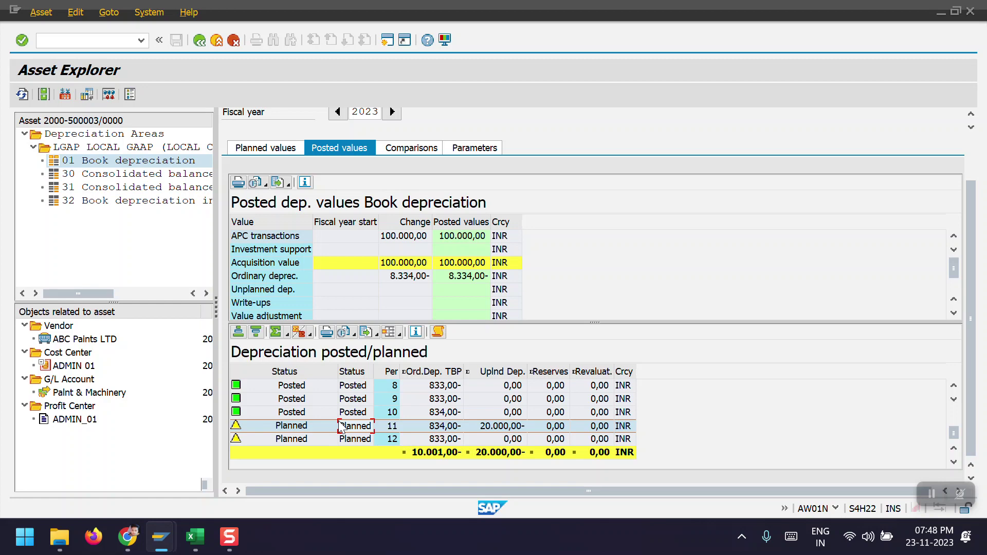
# Return to the unplanned depreciation entry session and start the Depreciation Posting Run with /NAFAB.
pyautogui.press('F3')
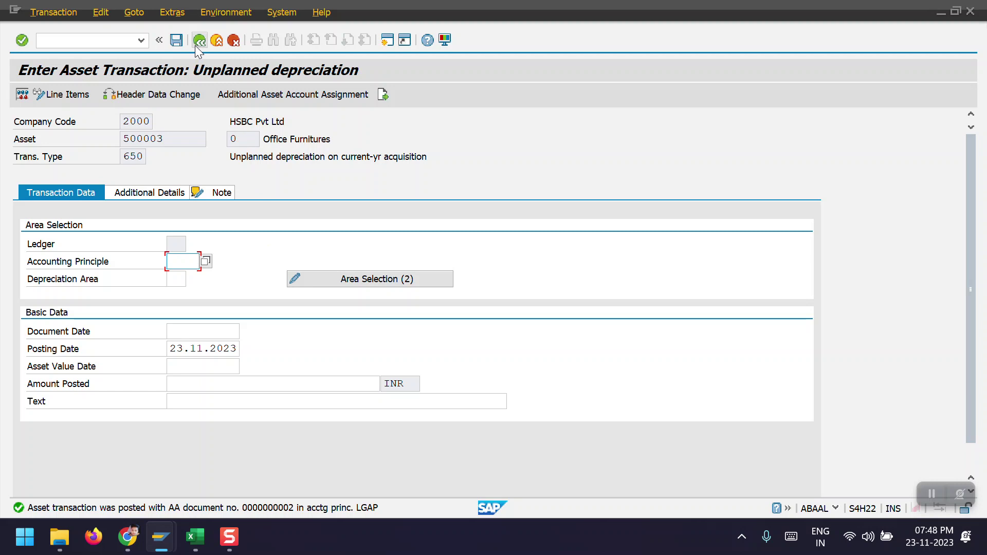
pyautogui.hotkey('shift', 'F9')
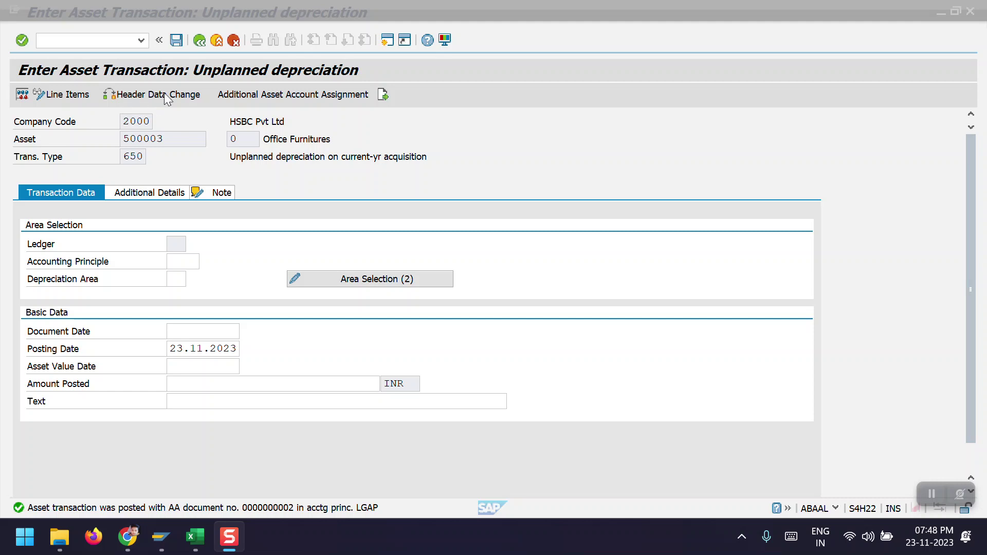
pyautogui.click(107, 39)
pyautogui.write('/')
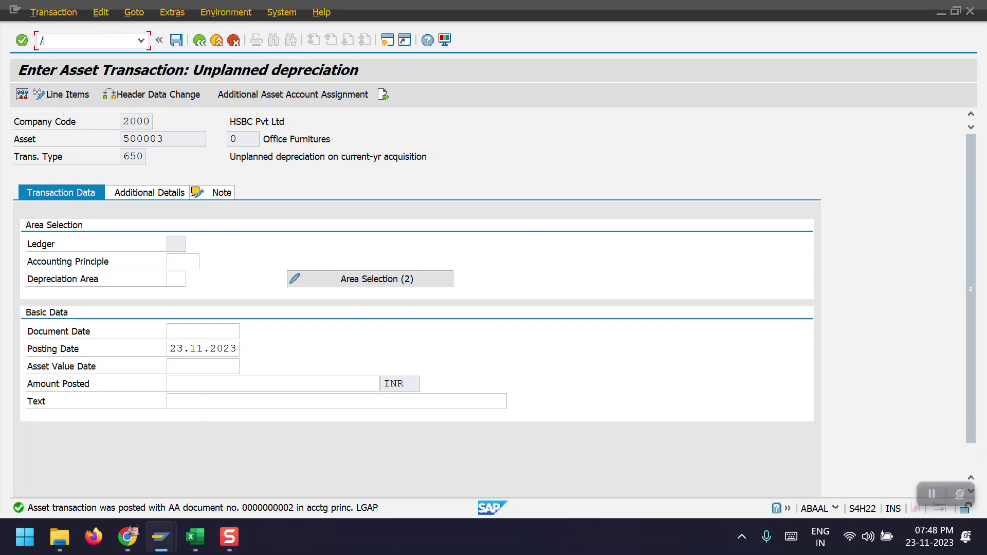
pyautogui.write('NAFAB')
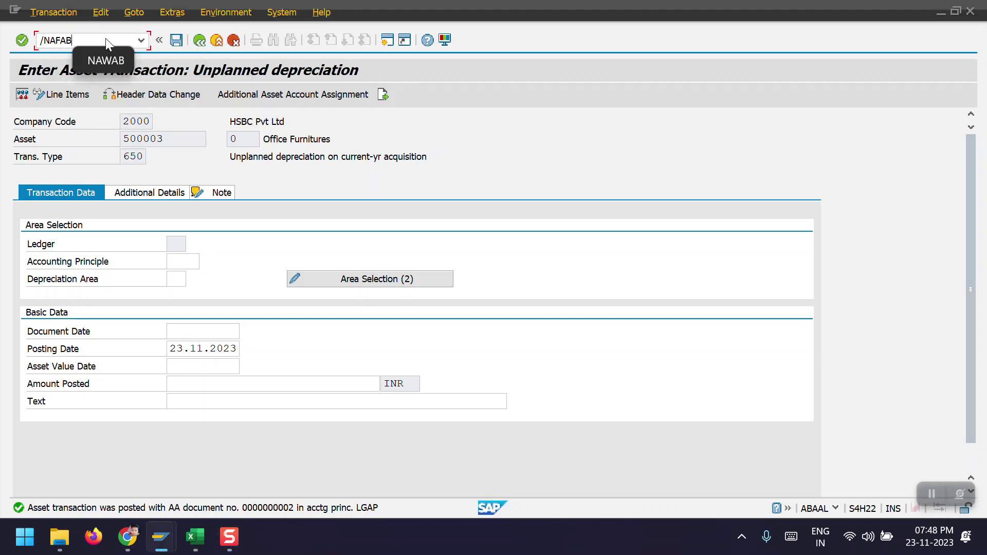
pyautogui.press('Return')
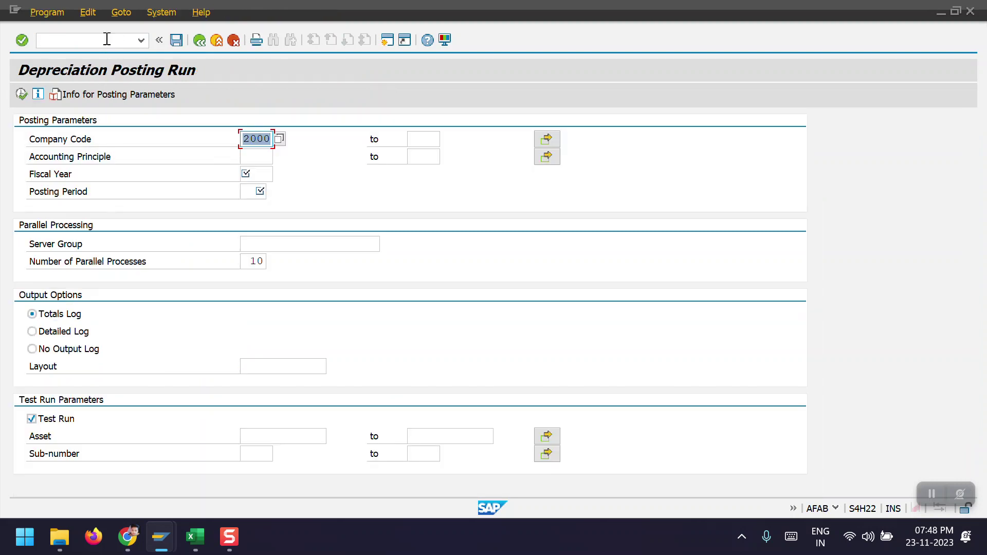
# Set the depreciation run's fiscal year to 2023 and its posting period to 11.
pyautogui.click(265, 173)
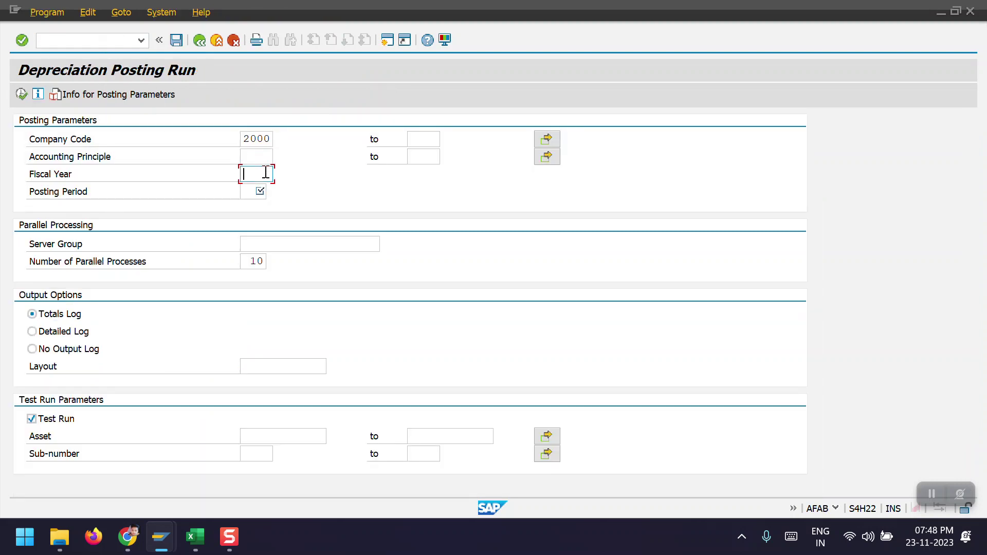
pyautogui.write('2023')
pyautogui.click(258, 194)
# Copy asset number 500003 from the Asset Explorer session into the Asset field of the test run parameters.
pyautogui.click(260, 438)
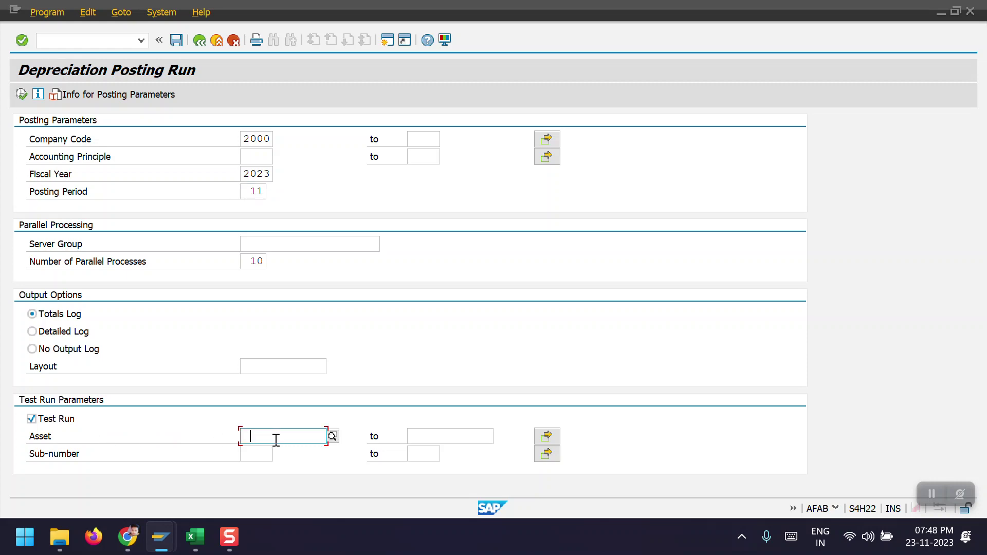
pyautogui.hotkey('alt', 'Tab')
pyautogui.press('Tab')
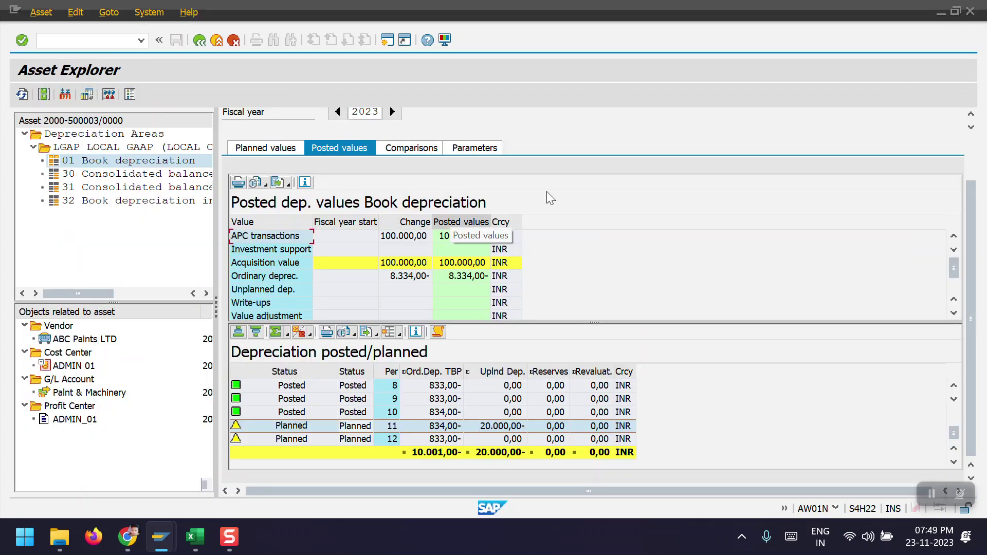
pyautogui.scroll(3, 975, 277)
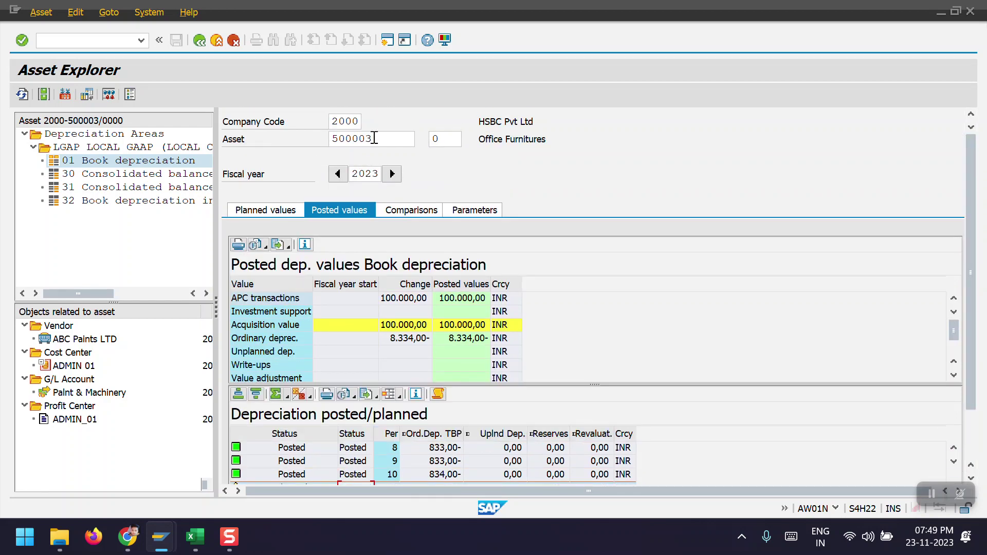
pyautogui.moveTo(375, 138); pyautogui.dragTo(311, 138)
pyautogui.hotkey('ctrl', 'c')
pyautogui.hotkey('alt', 'Tab')
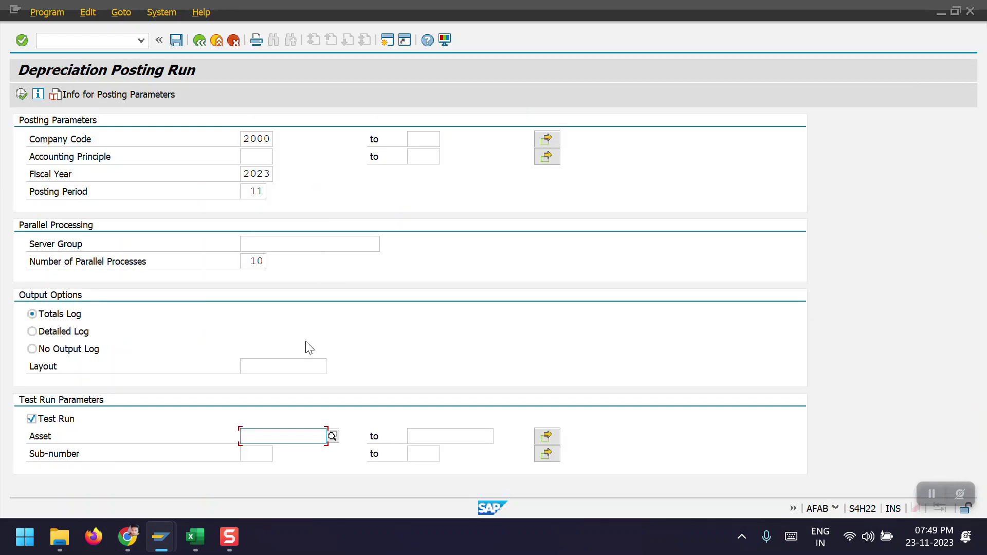
pyautogui.click(265, 436)
pyautogui.hotkey('ctrl', 'v')
# Execute the depreciation test run and read the long text of its error message about the expense account for unplanned depreciation.
pyautogui.click(20, 95)
pyautogui.click(265, 338)
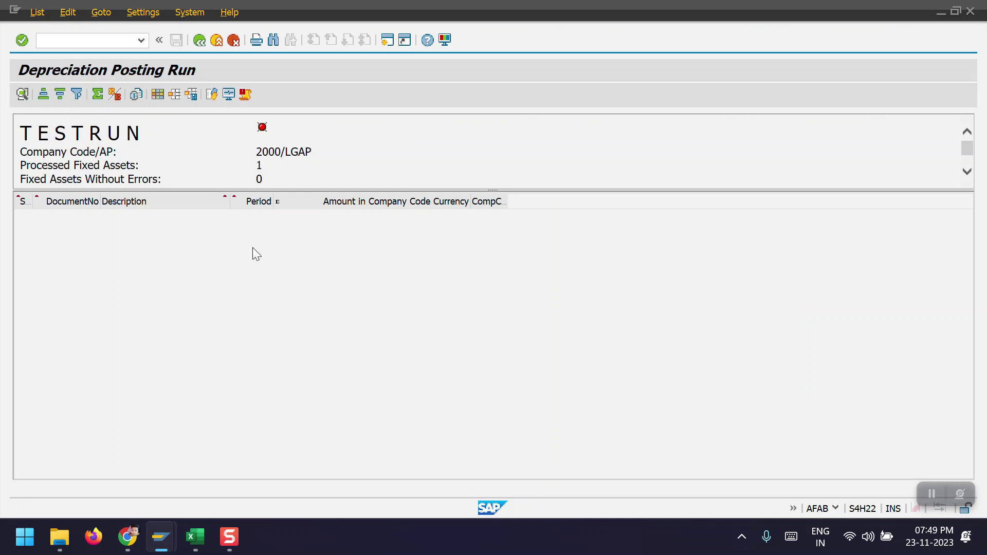
pyautogui.click(244, 96)
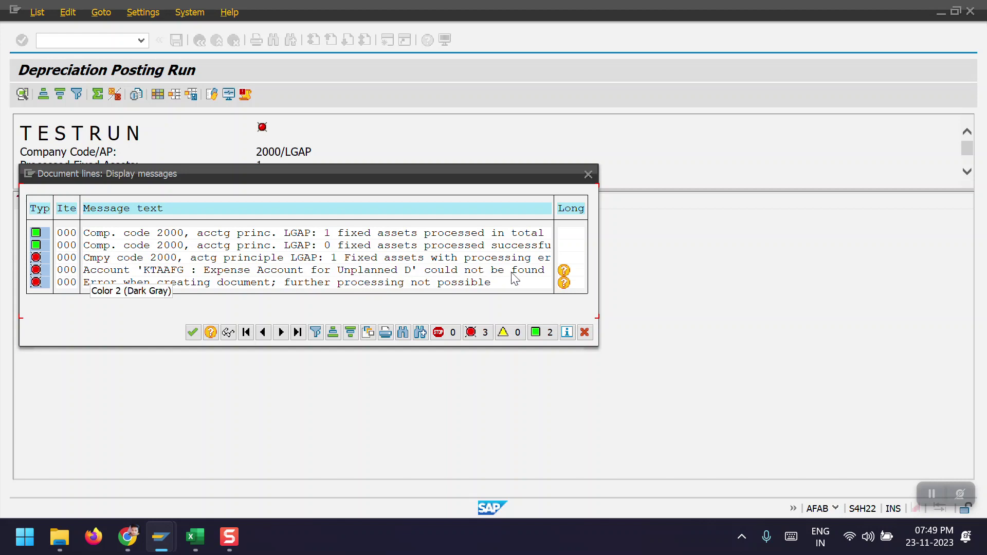
pyautogui.click(565, 271)
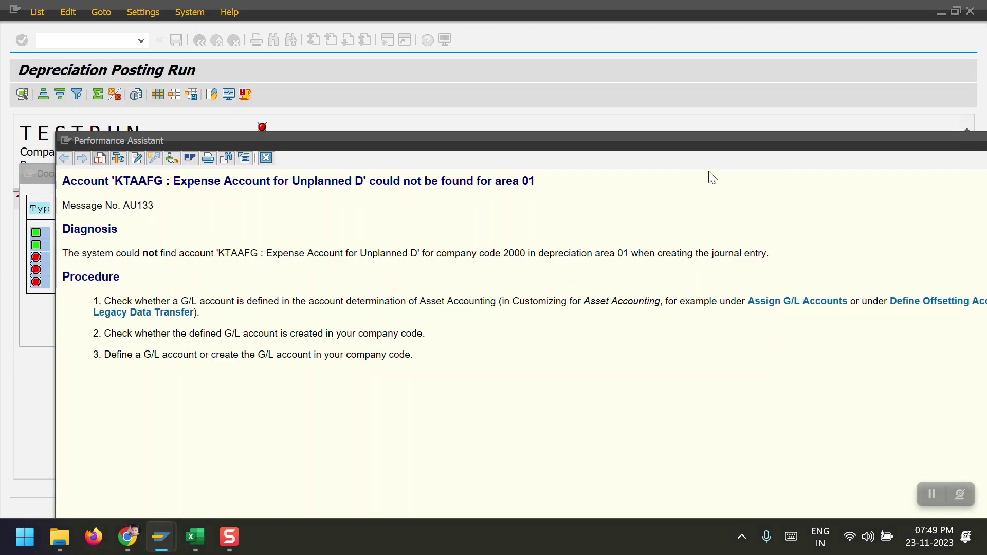
pyautogui.moveTo(709, 142); pyautogui.dragTo(718, 111)
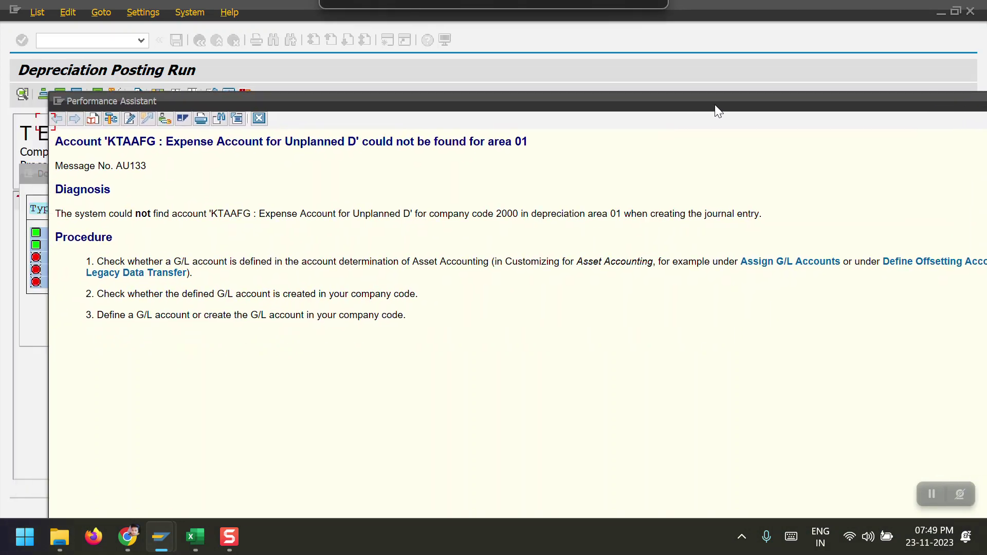
pyautogui.moveTo(719, 111); pyautogui.dragTo(671, 118)
# Open Assign G/L Accounts from the help text for chart of depreciation 2000 and show the account determinations of chart of accounts 2000.
pyautogui.click(729, 267)
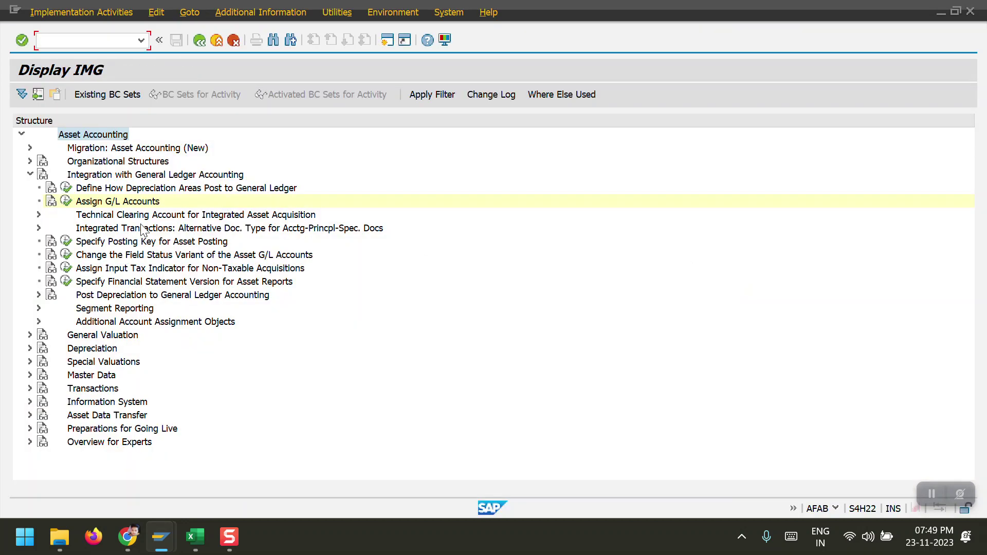
pyautogui.click(66, 201)
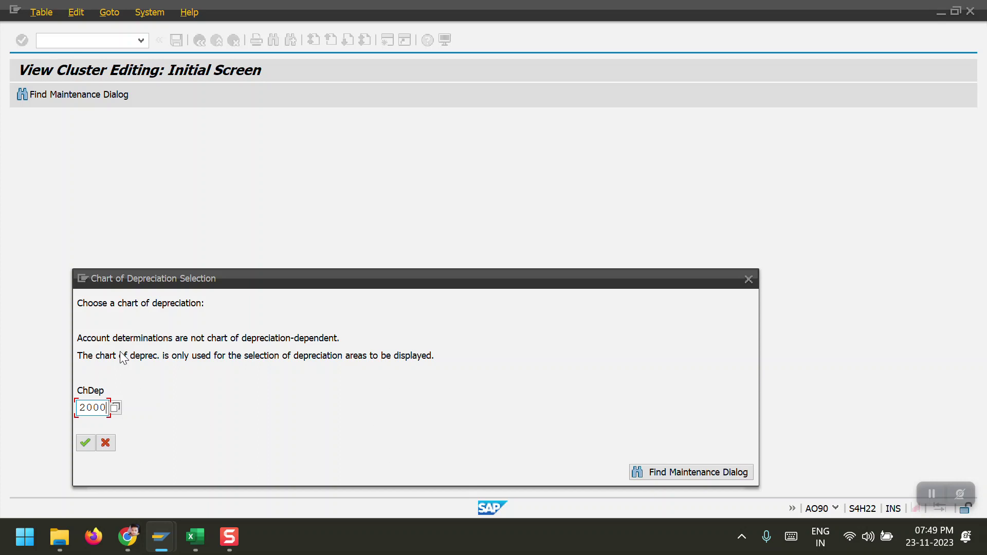
pyautogui.press('Return')
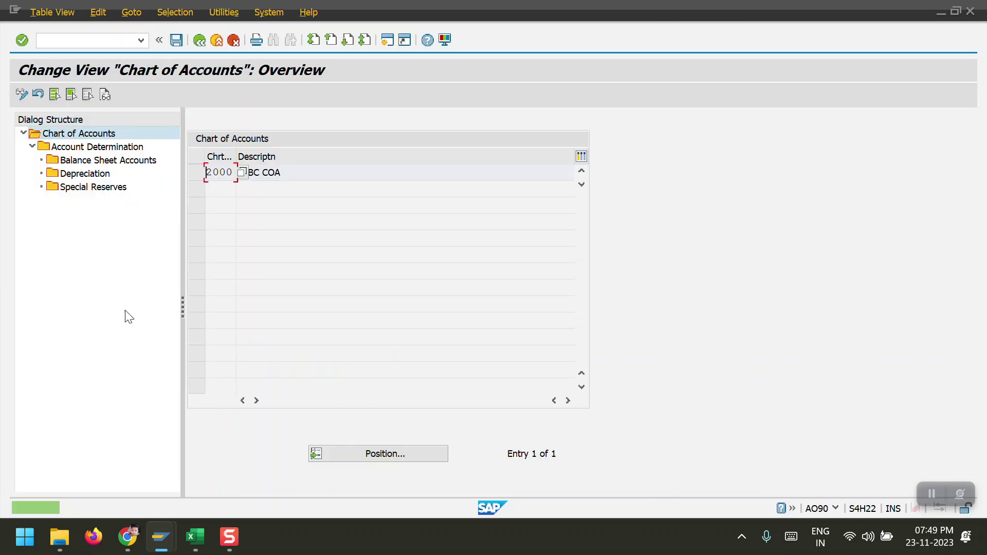
pyautogui.click(197, 172)
pyautogui.click(105, 149)
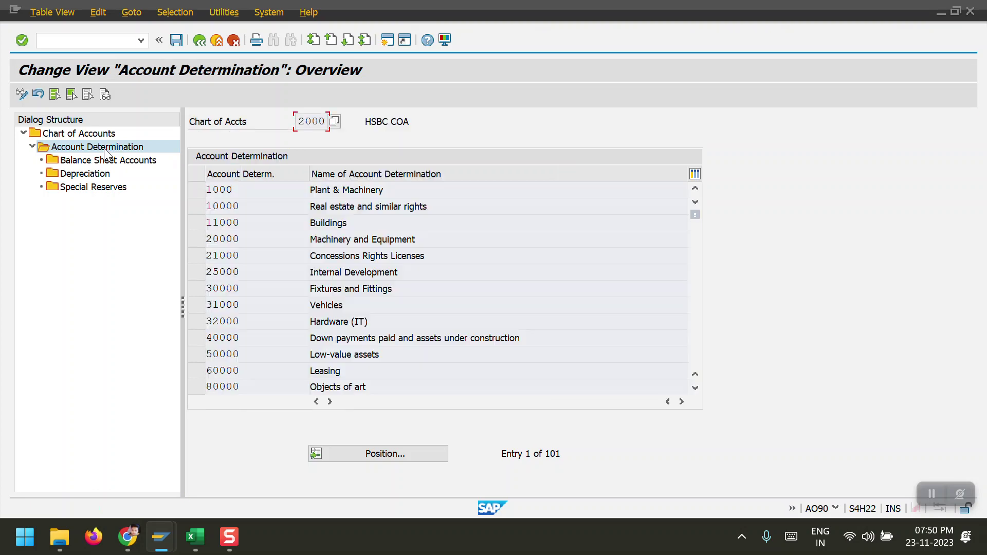
# Switch to the Asset Explorer session and display the master data of asset 500003 with AS03 to check its account determination.
pyautogui.moveTo(158, 549)
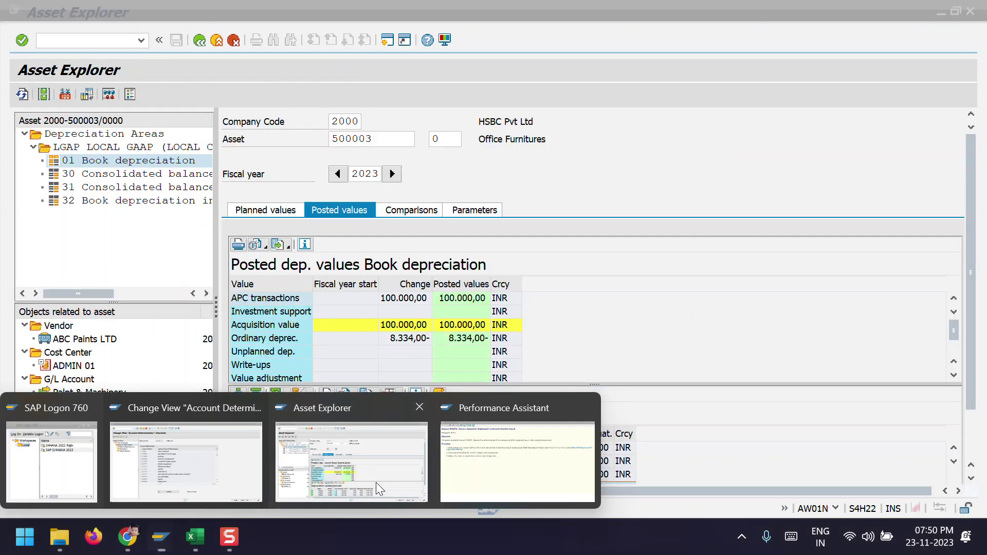
pyautogui.click(376, 482)
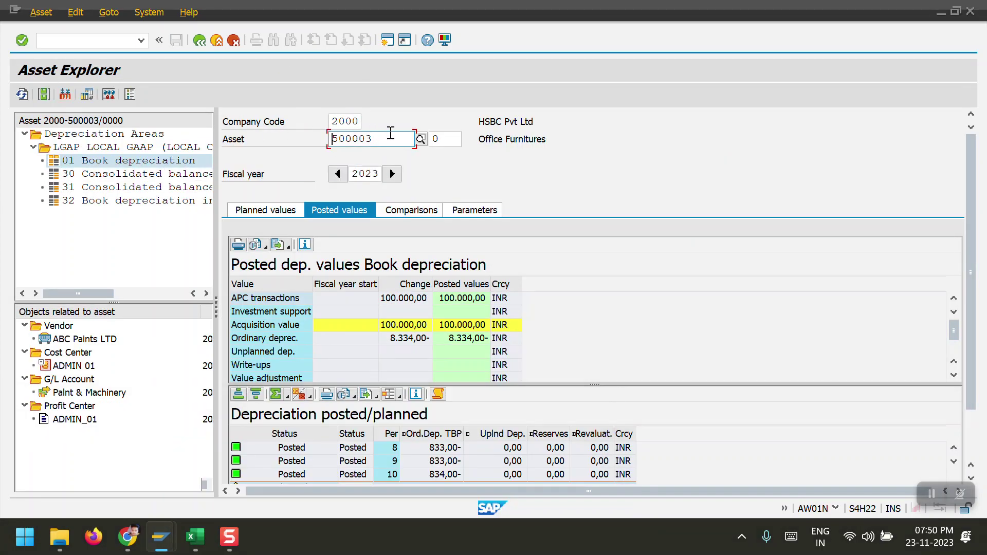
pyautogui.click(376, 139)
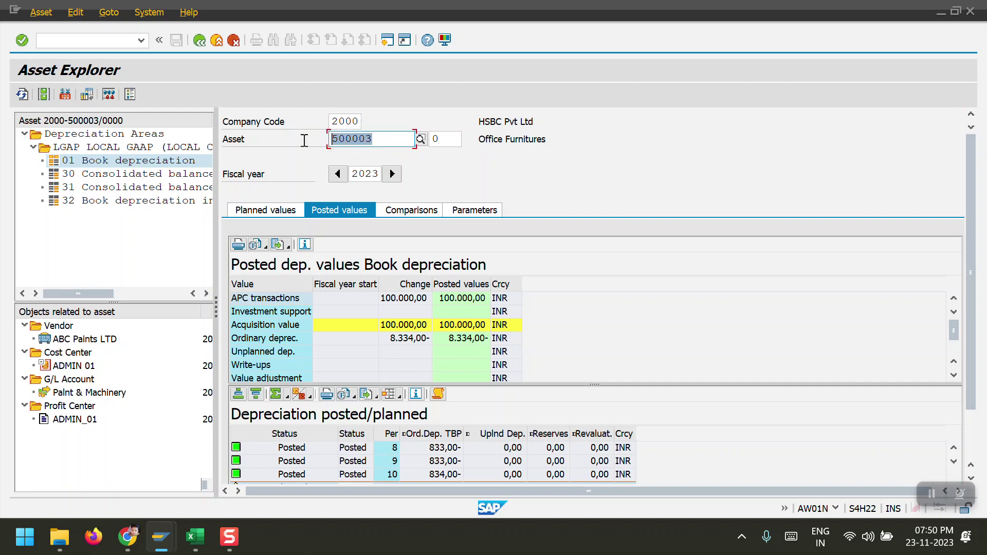
pyautogui.click(307, 150)
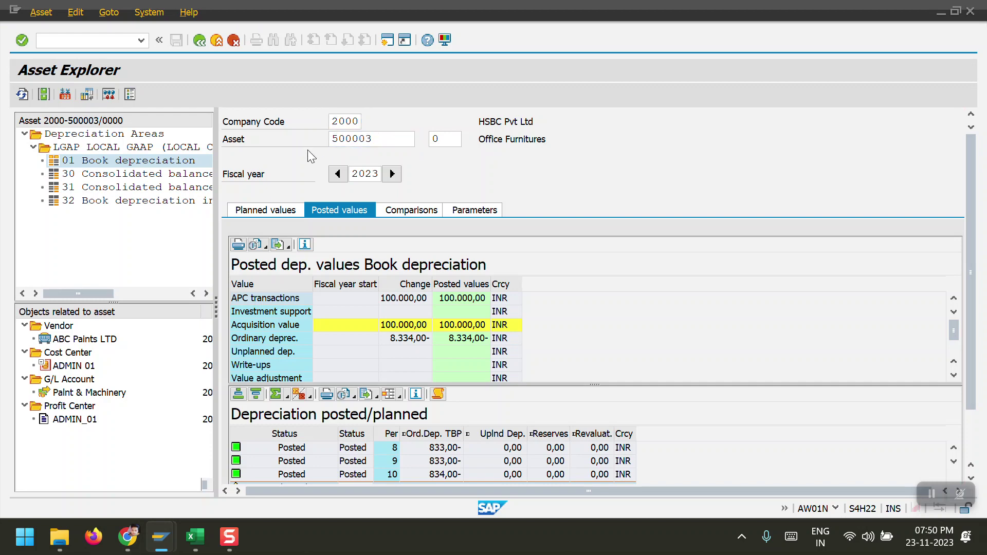
pyautogui.press('F3')
pyautogui.write('AS03')
pyautogui.press('Return')
pyautogui.press('Return')
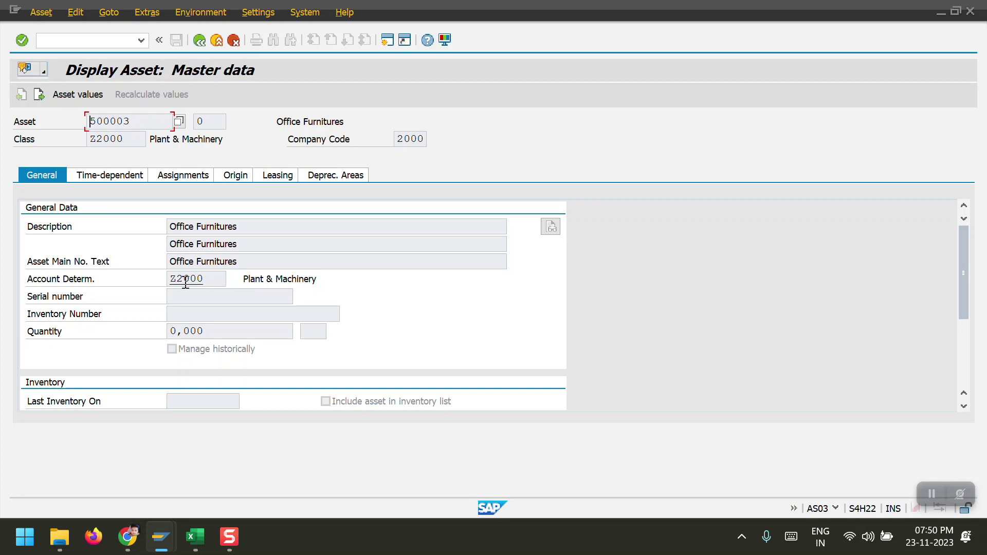
# Return to the Account Determination overview and select Z2000 Plant & Machinery.
pyautogui.hotkey('alt', 'Tab')
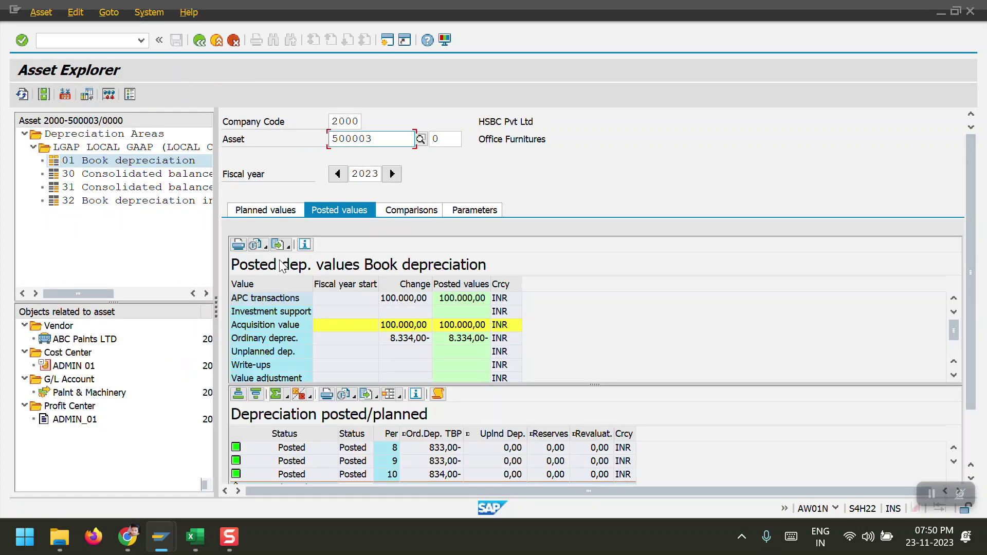
pyautogui.hotkey('alt', 'Tab')
pyautogui.hotkey('alt', 'Tab')
pyautogui.moveTo(697, 220); pyautogui.dragTo(696, 351)
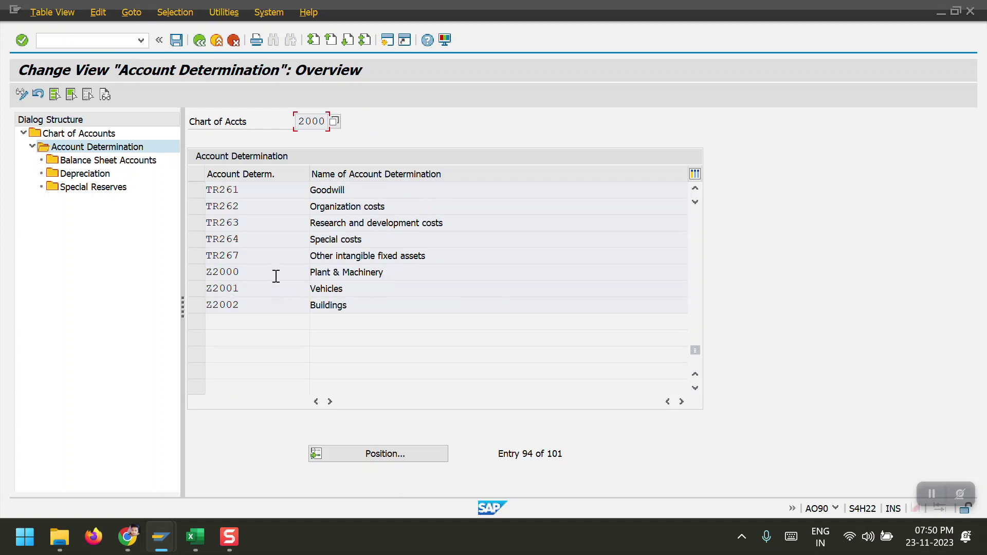
pyautogui.click(196, 272)
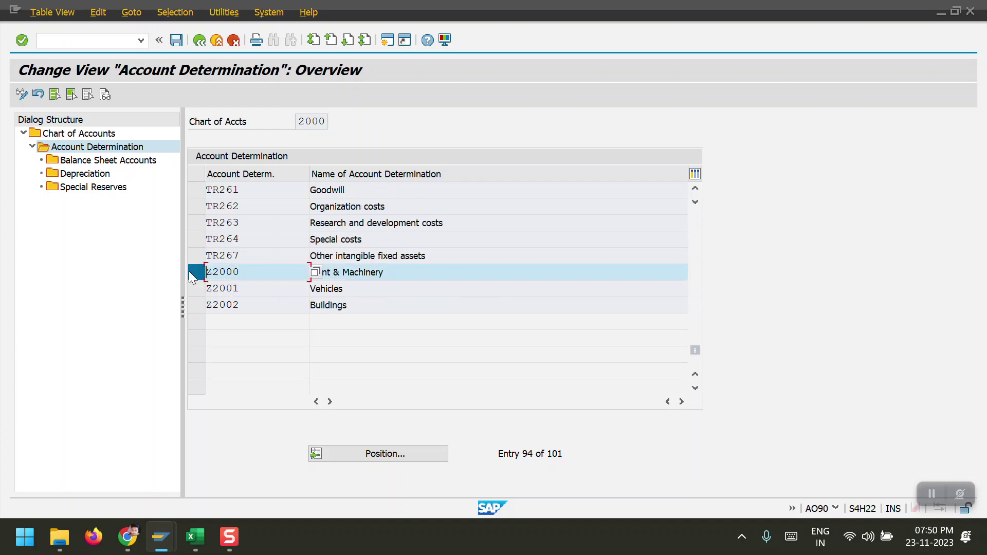
# Open the balance sheet accounts of account determination Z2000, followed by its depreciation account assignments for area 1.
pyautogui.doubleClick(83, 161)
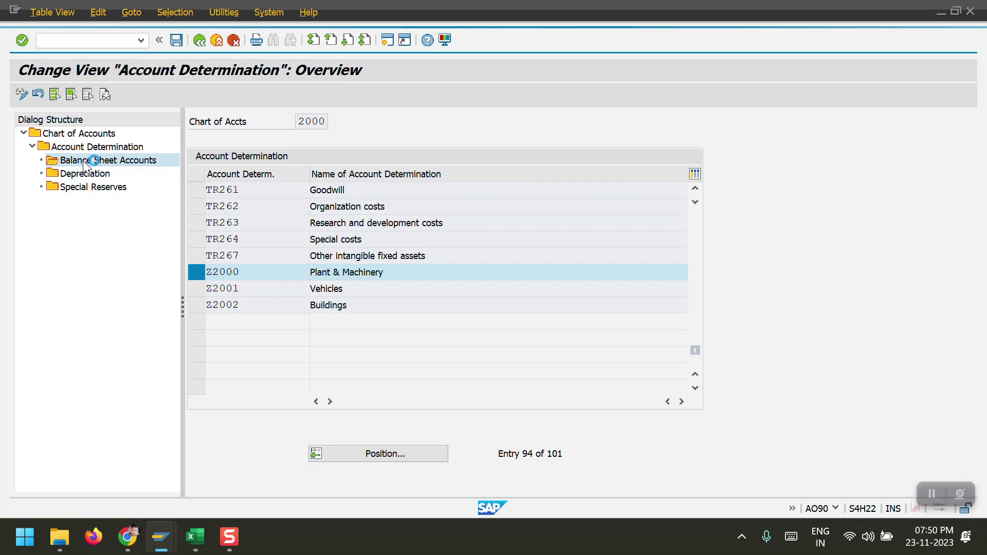
pyautogui.scroll(-3, 441, 369)
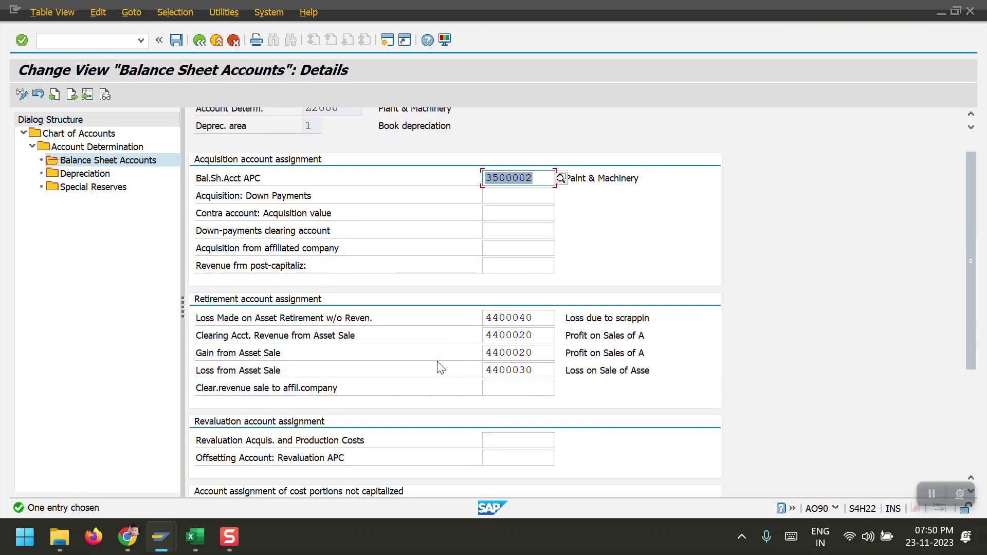
pyautogui.doubleClick(87, 175)
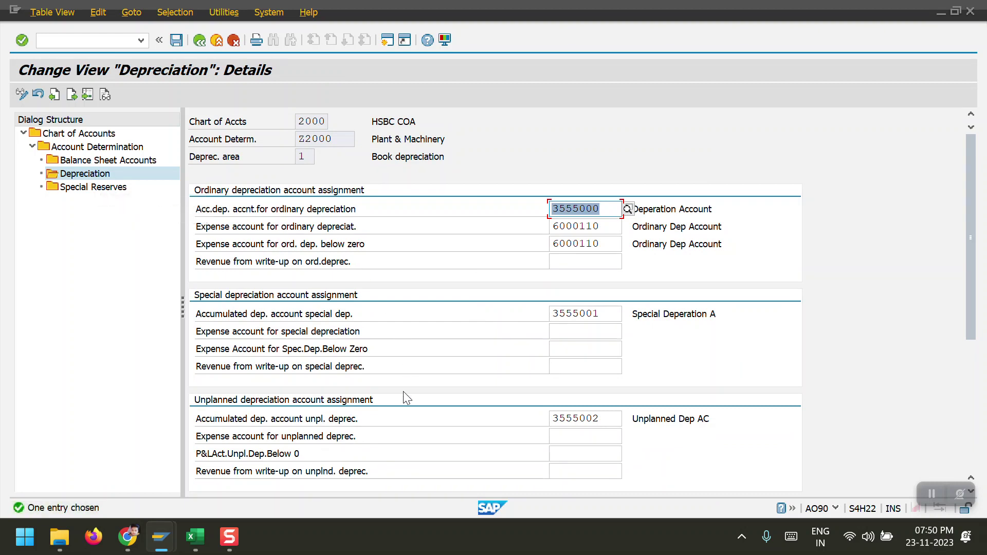
# Assign G/L account 6000120 as the expense account for unplanned depreciation and as the P&L account for unplanned depreciation below zero.
pyautogui.click(566, 439)
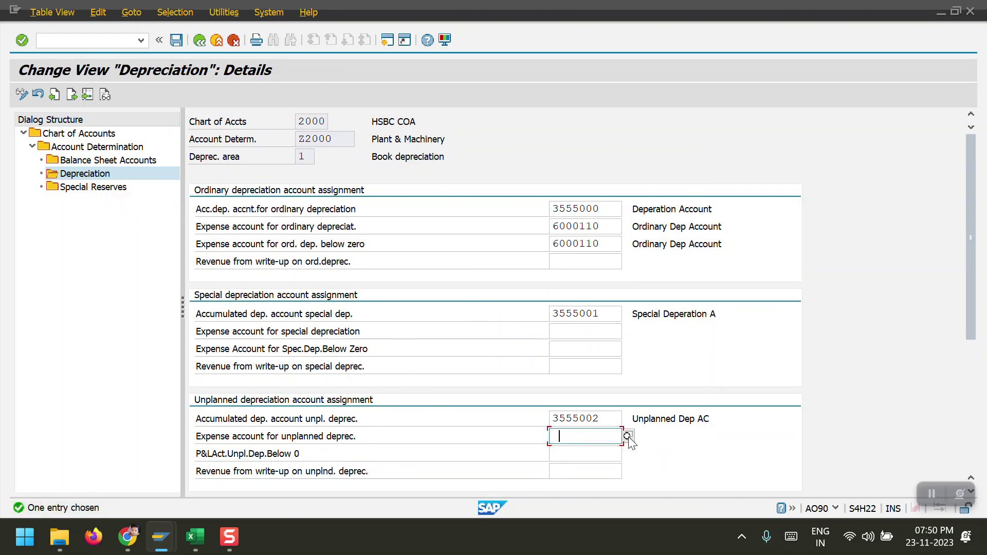
pyautogui.click(629, 437)
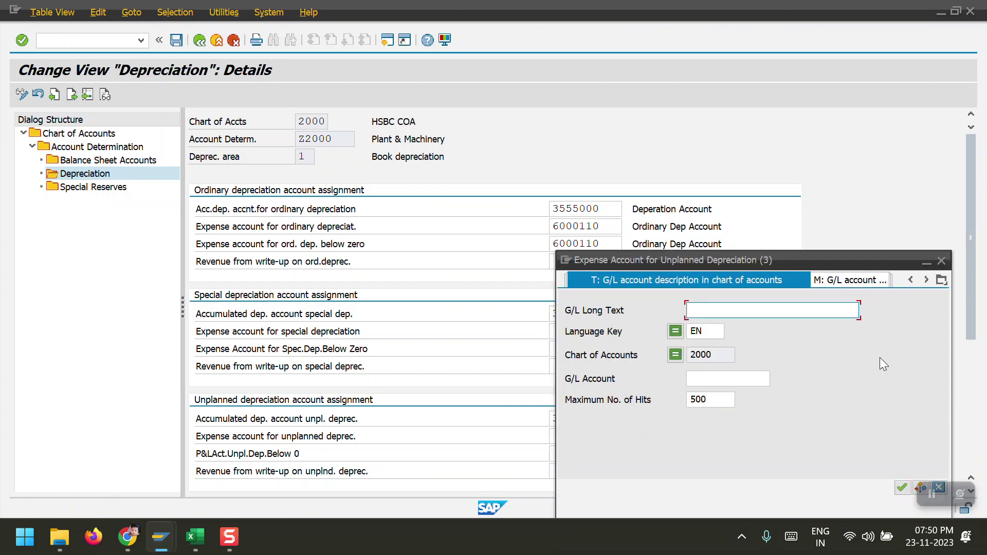
pyautogui.click(903, 487)
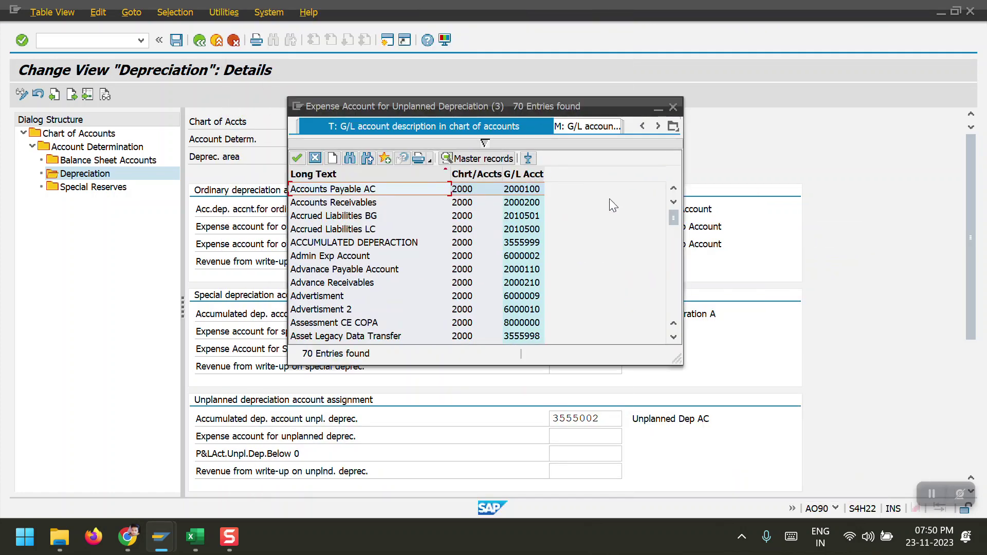
pyautogui.moveTo(674, 221); pyautogui.dragTo(674, 306)
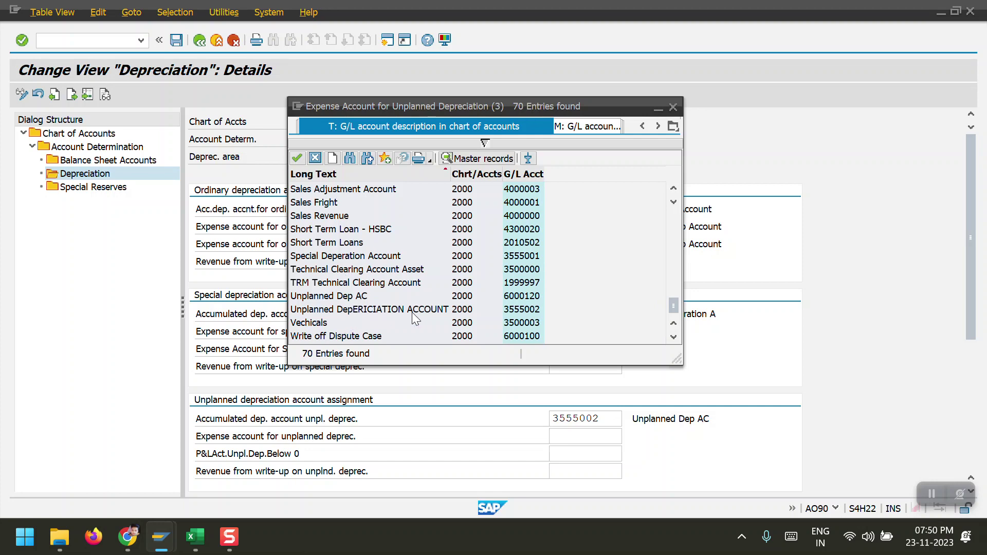
pyautogui.doubleClick(343, 296)
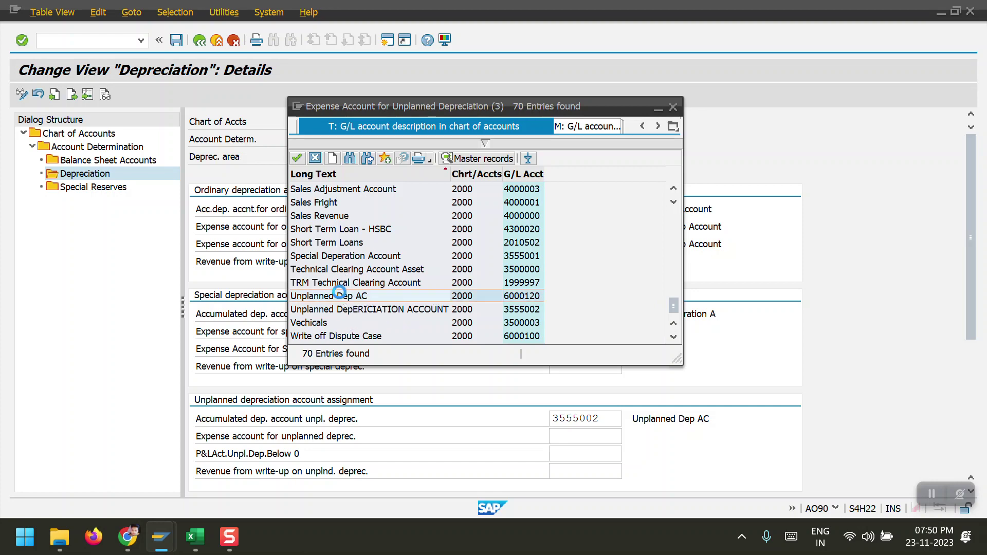
pyautogui.click(591, 452)
pyautogui.write('6000120')
pyautogui.press('Return')
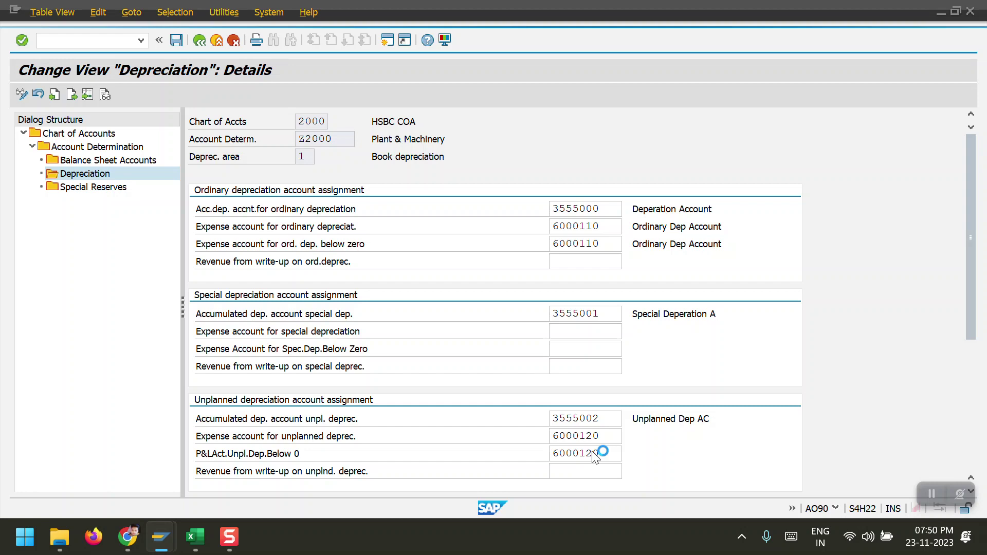
# Save the depreciation account assignments and leave the account determination to return to the test run's messages.
pyautogui.hotkey('ctrl', 's')
pyautogui.click(322, 265)
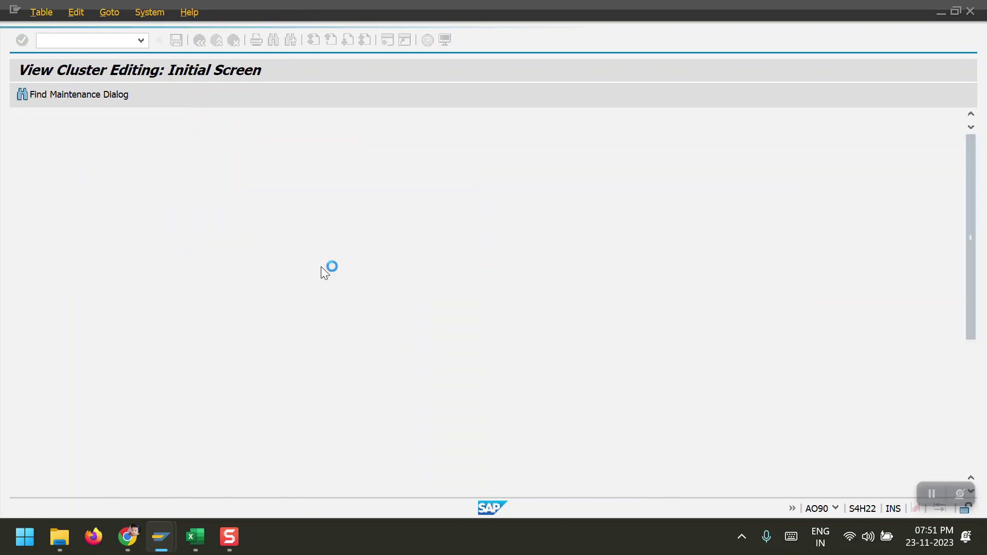
pyautogui.click(199, 41)
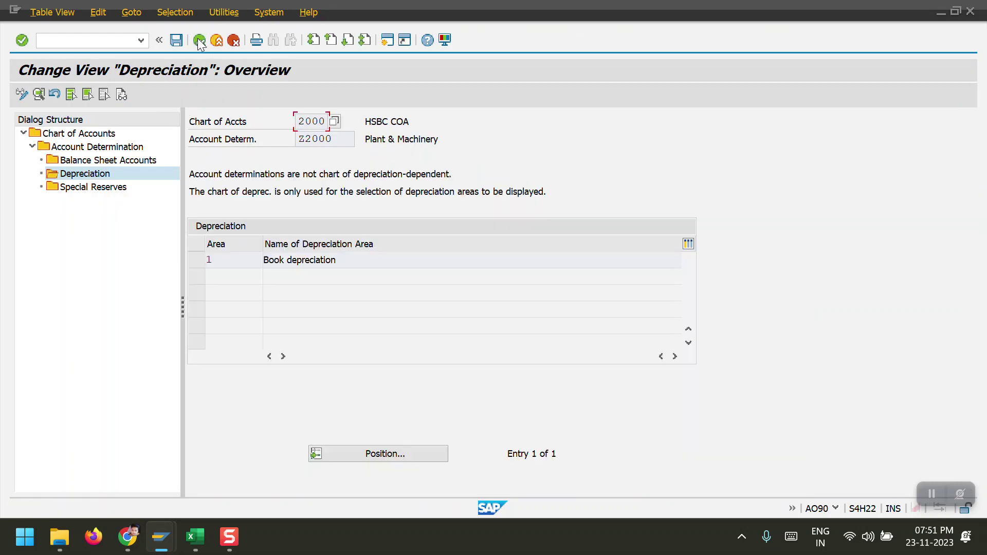
pyautogui.click(199, 40)
pyautogui.click(200, 40)
pyautogui.click(199, 41)
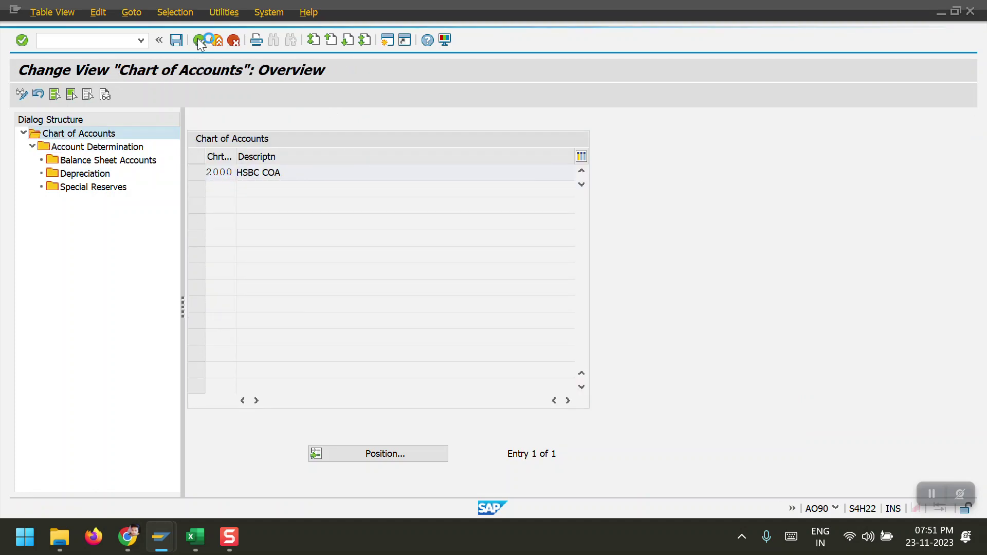
pyautogui.click(200, 41)
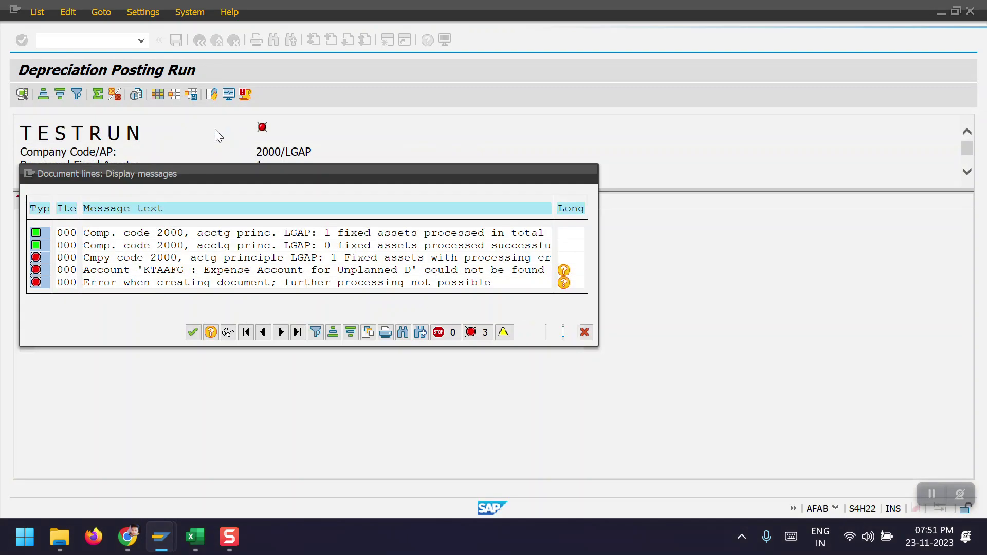
# Close the old test run log and execute the test run again for asset 500003, company code 2000, period 11/2023.
pyautogui.click(194, 334)
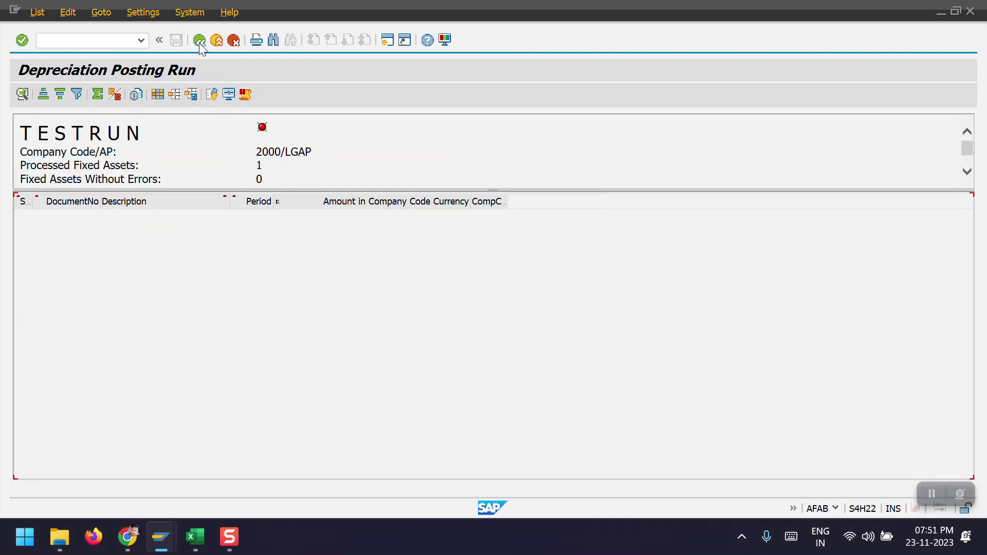
pyautogui.click(199, 42)
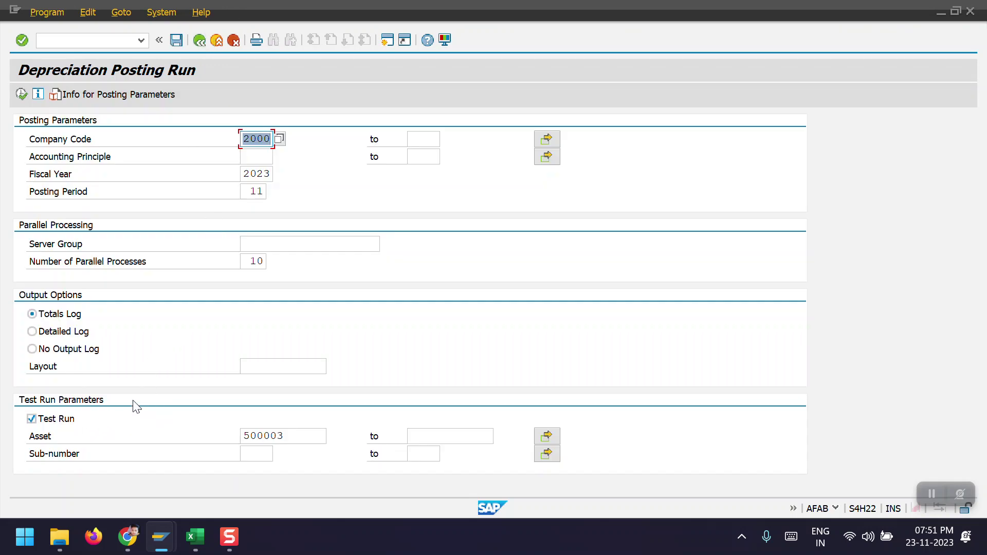
pyautogui.click(22, 95)
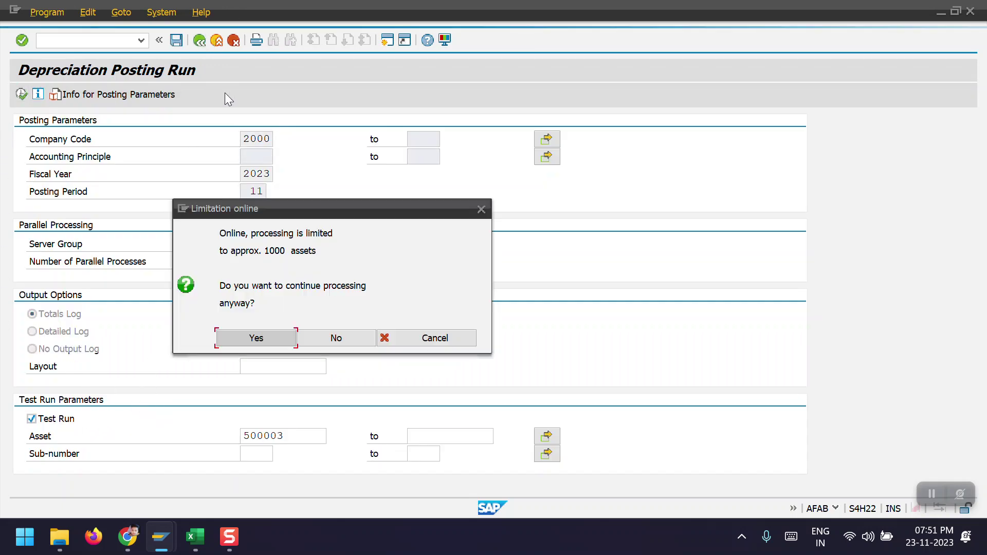
pyautogui.click(257, 338)
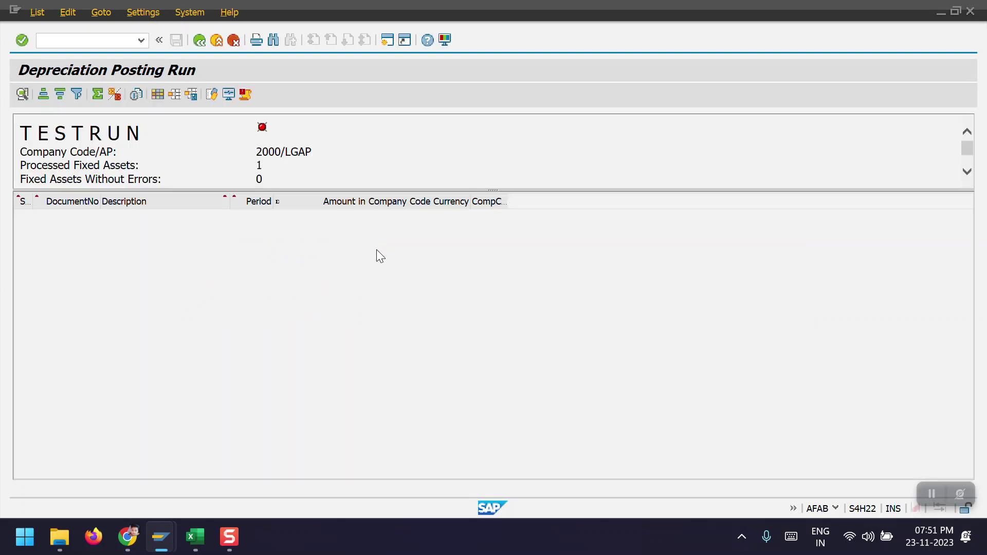
# Show the messages of the repeated test run and read the long text of the Profit Center balancing field error.
pyautogui.click(248, 97)
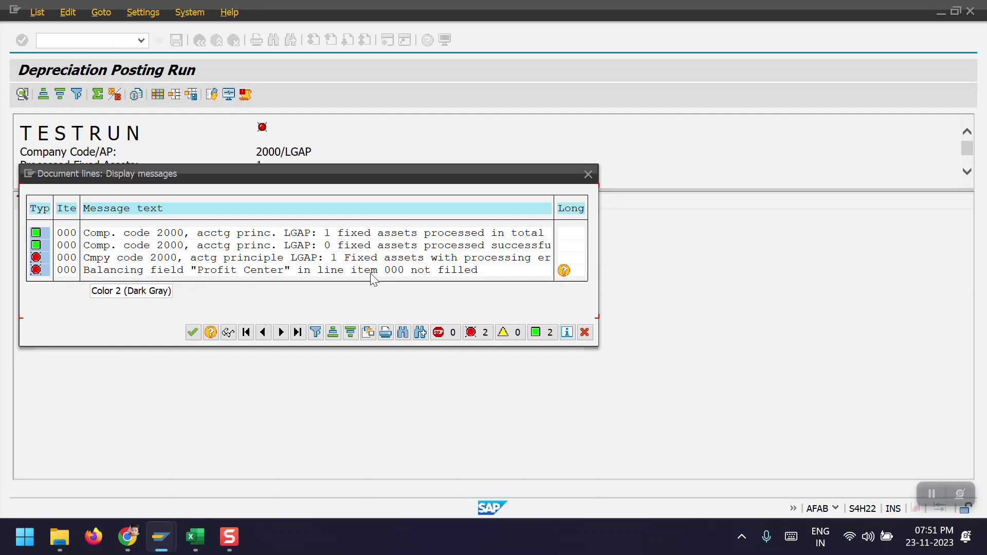
pyautogui.click(564, 271)
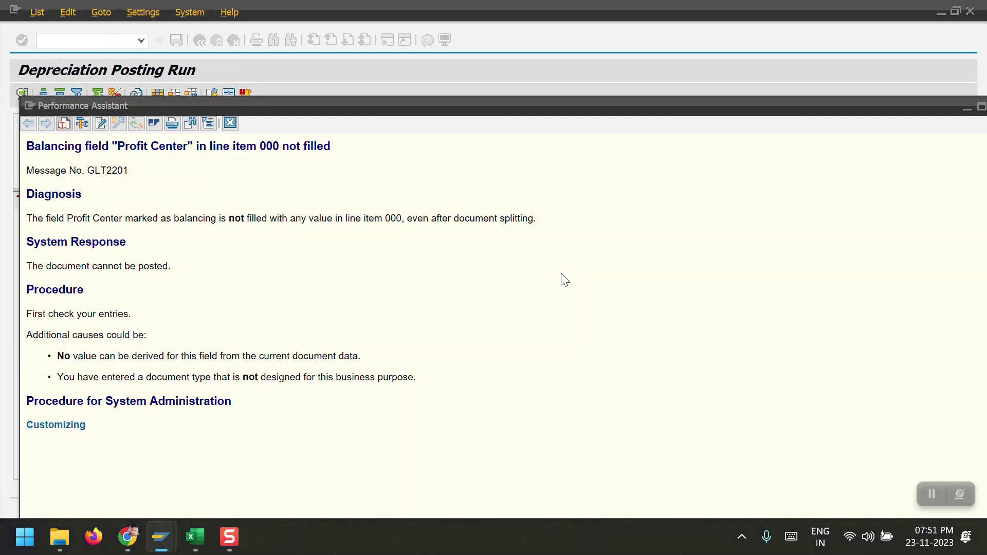
pyautogui.click(231, 122)
# Switch to the master data display of asset 500003 and check the cost center and profit center in its time-dependent data.
pyautogui.moveTo(161, 537)
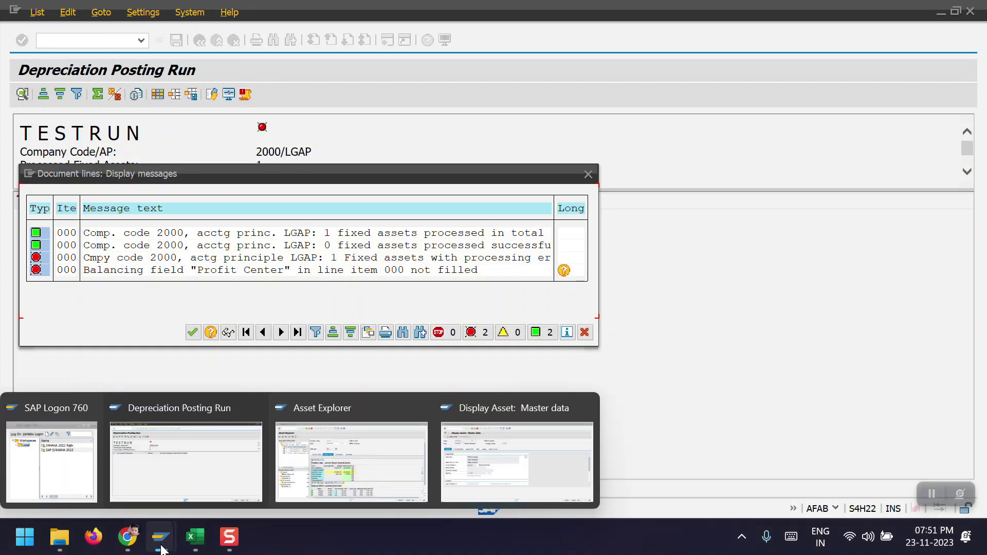
pyautogui.click(496, 477)
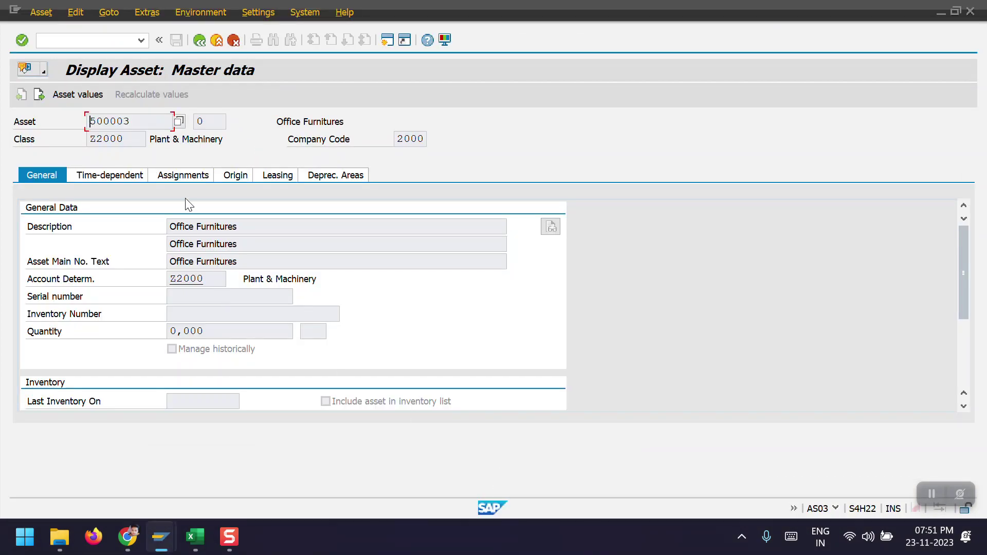
pyautogui.click(126, 175)
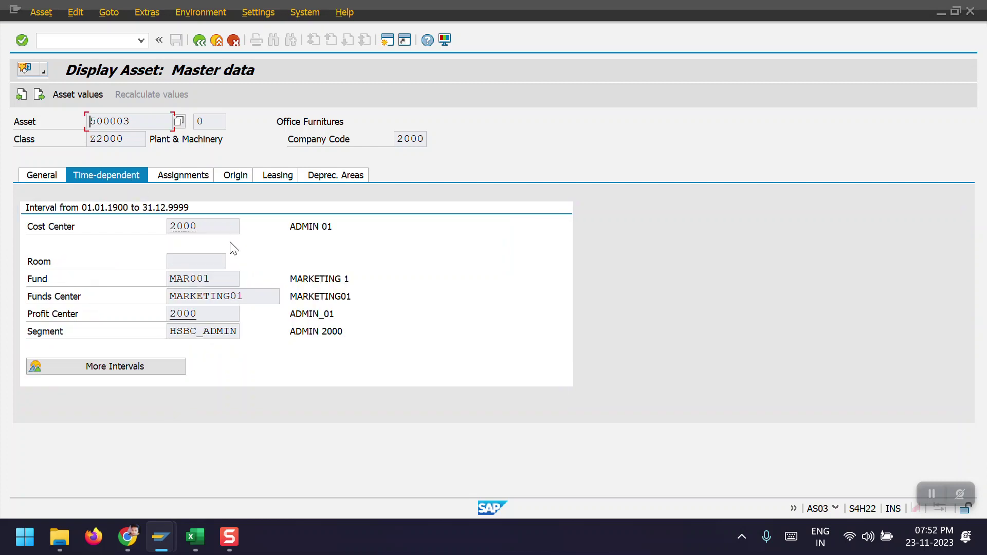
pyautogui.moveTo(190, 227); pyautogui.dragTo(164, 227)
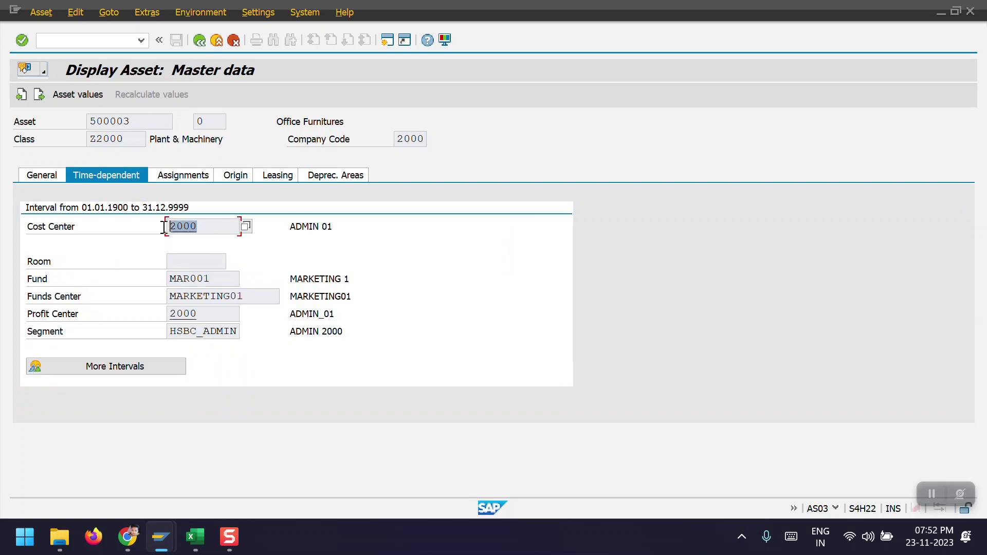
pyautogui.click(153, 228)
# Display cost center 2000 in controlling area 2000 with KS03 to check its profit center assignment.
pyautogui.click(82, 41)
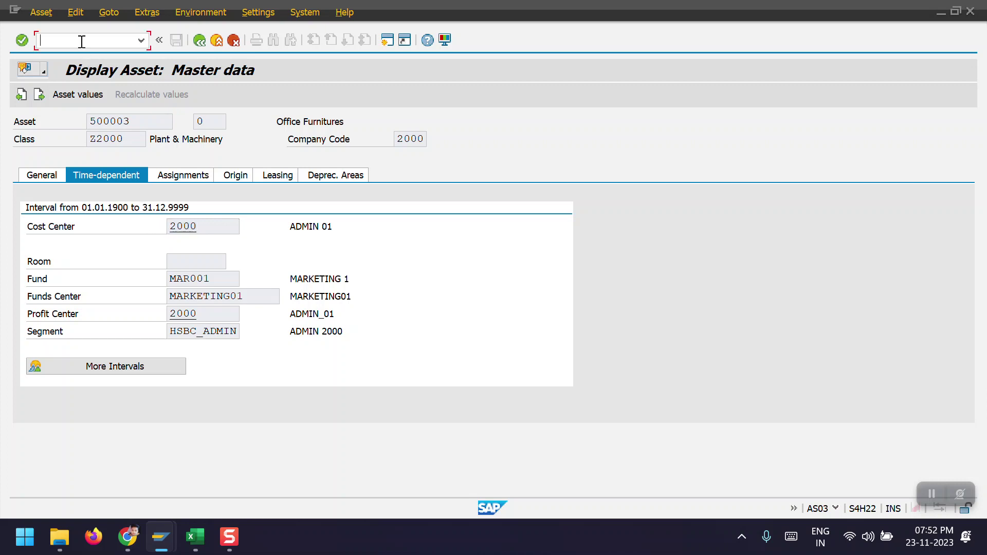
pyautogui.write('/N')
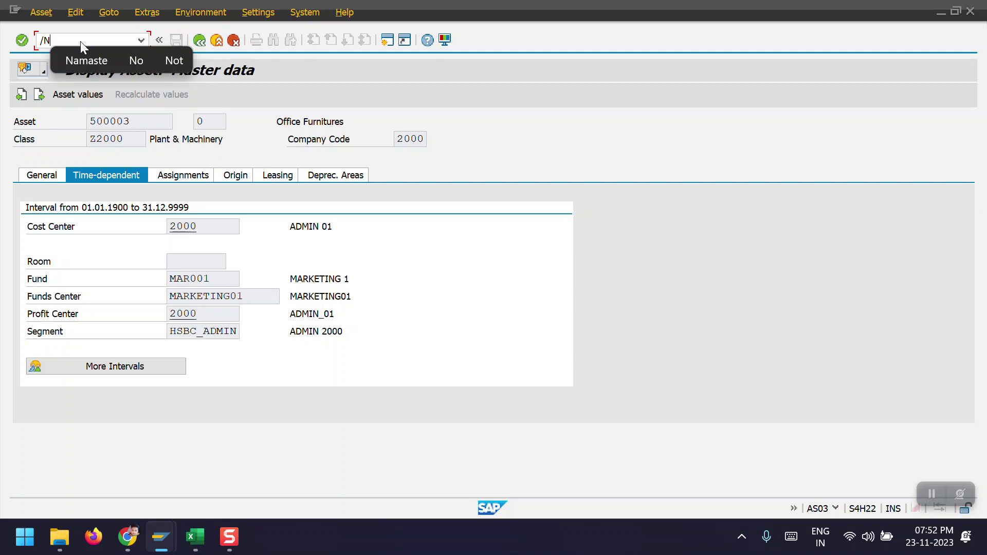
pyautogui.write('ks03')
pyautogui.press('Return')
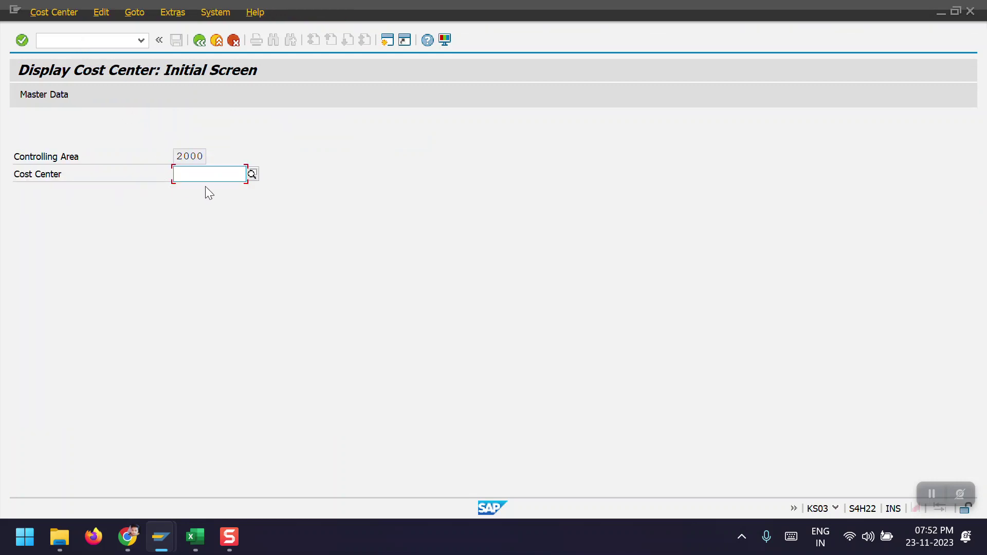
pyautogui.click(205, 187)
pyautogui.write('2000')
pyautogui.press('Return')
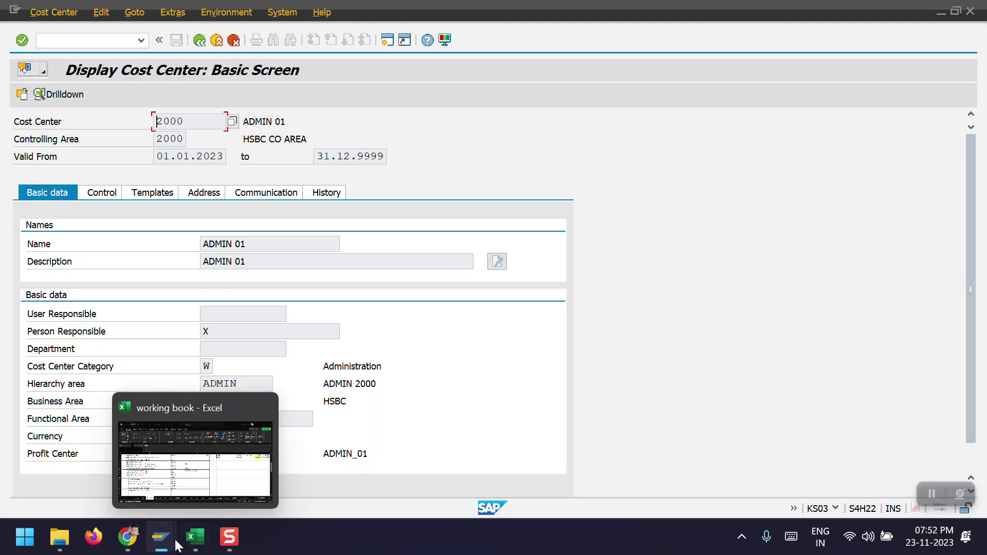
# Switch back to the Depreciation Posting Run session and execute the test run for asset 500003 once more, continuing past the online limitation.
pyautogui.moveTo(166, 549)
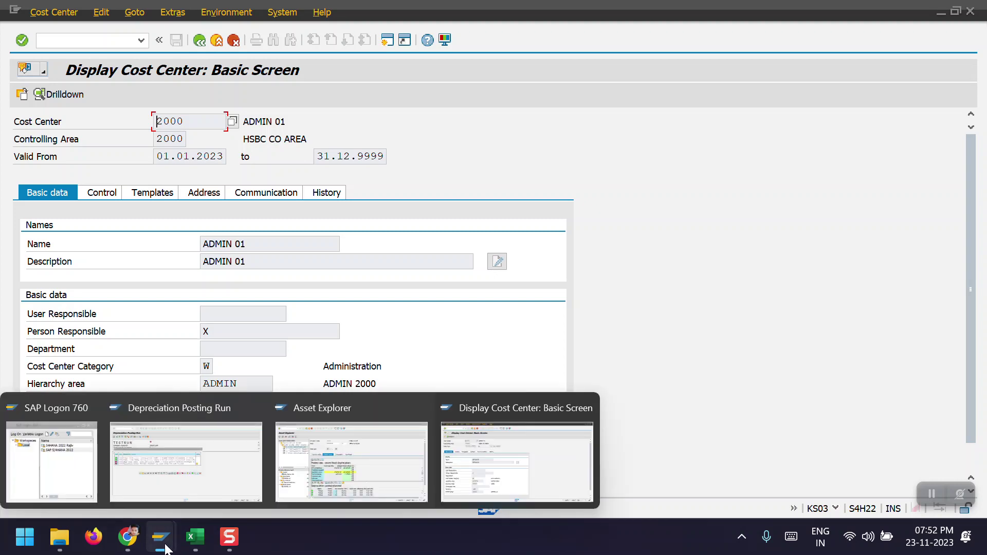
pyautogui.click(360, 468)
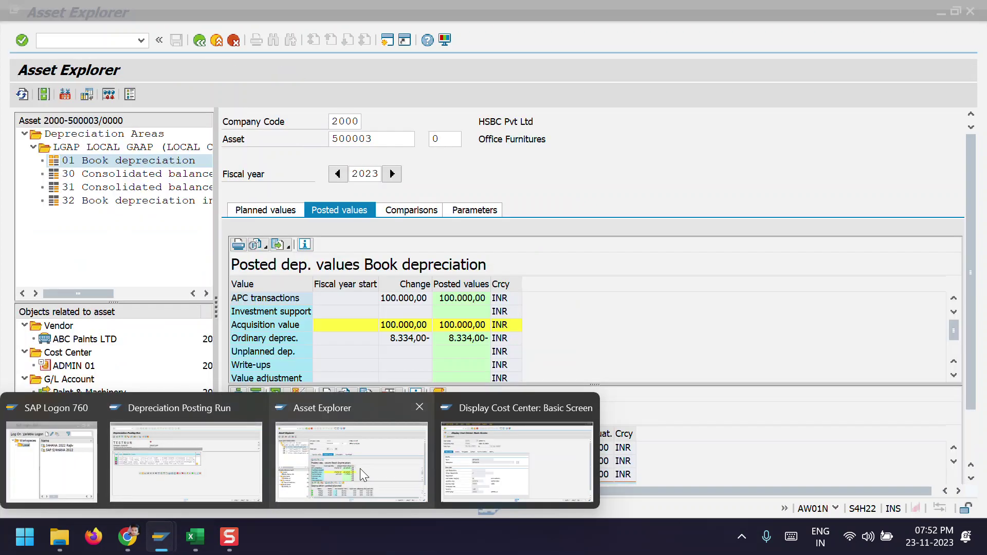
pyautogui.click(242, 473)
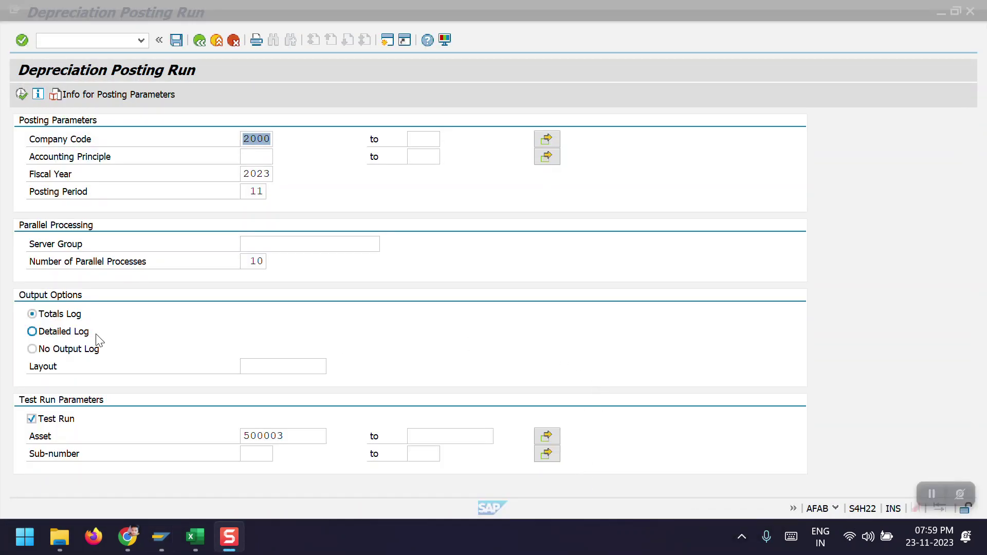
pyautogui.click(22, 95)
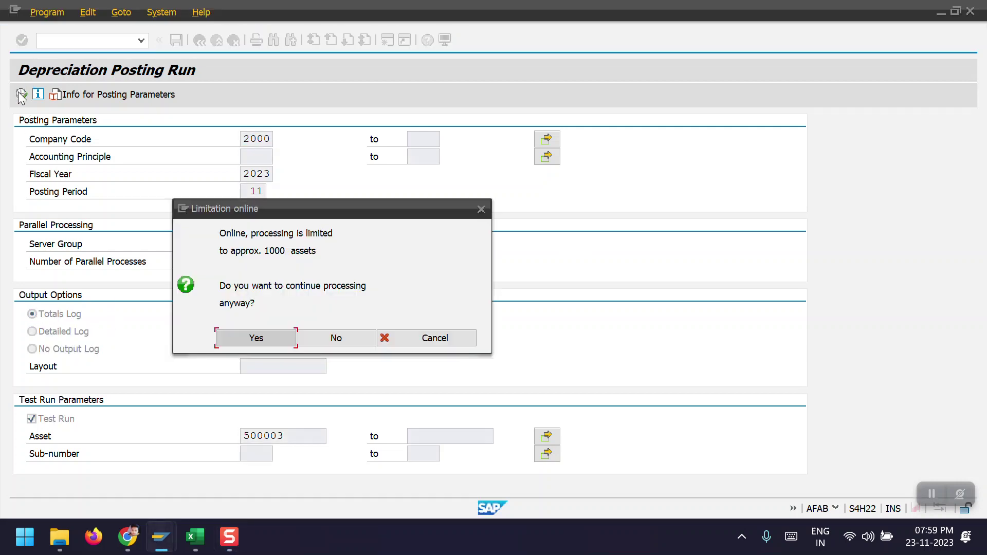
pyautogui.click(245, 337)
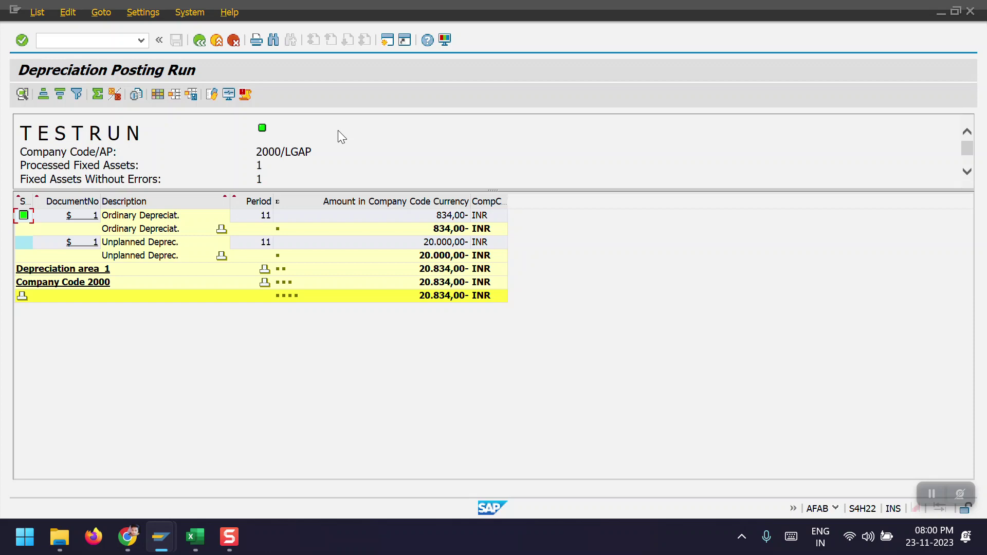
# Leave the test run results, turn off Test Run and try to execute the posting run with asset 500003 still selected.
pyautogui.click(197, 41)
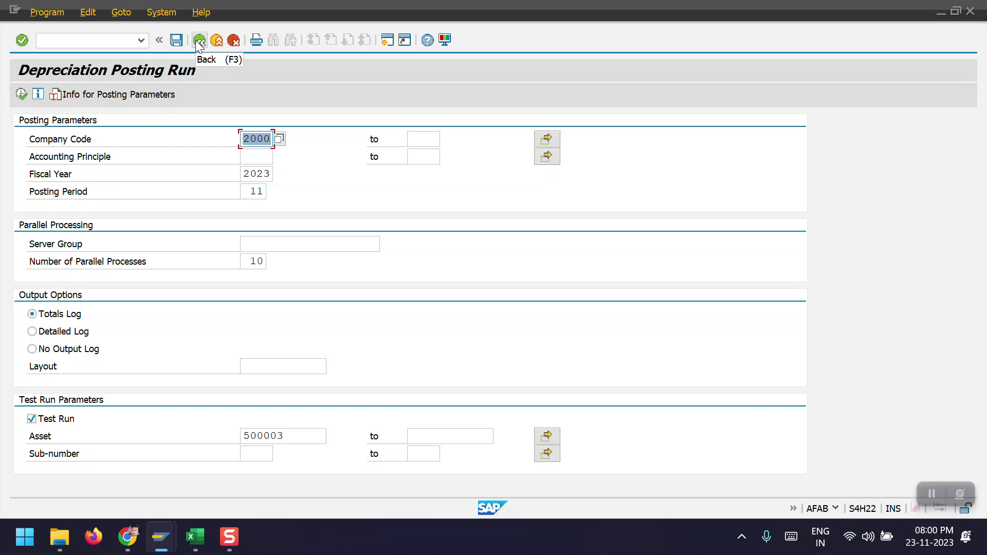
pyautogui.click(50, 420)
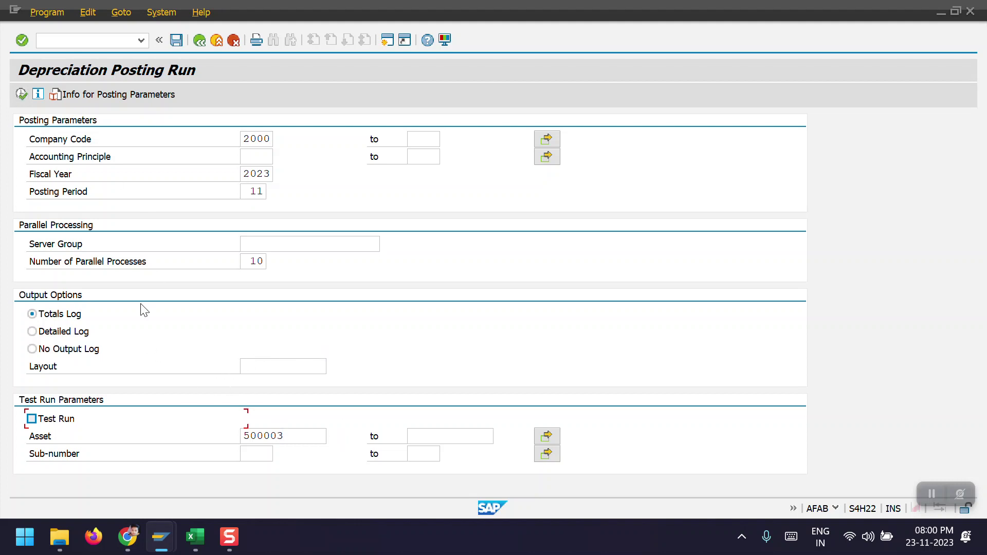
pyautogui.click(21, 94)
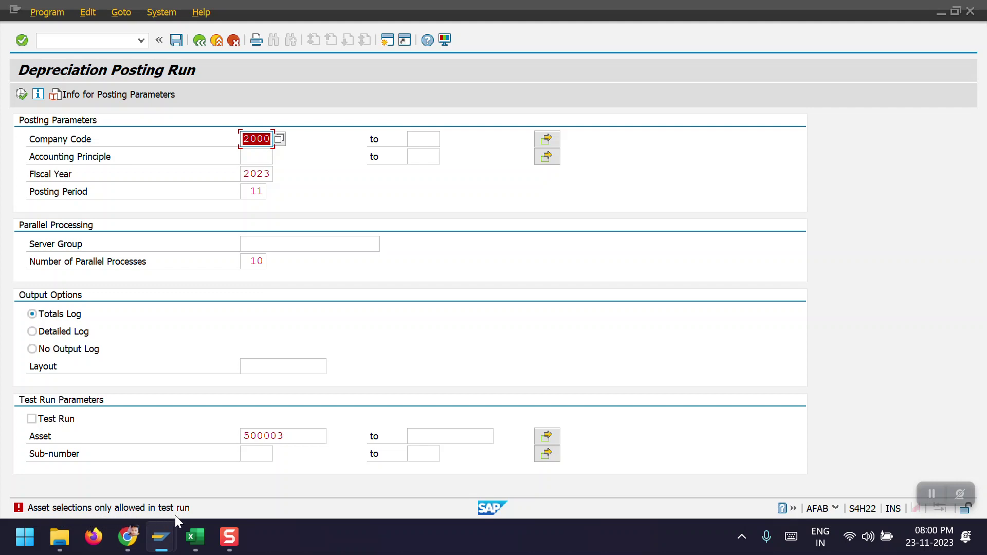
# Clear the asset selection and try to execute the real posting run online, acknowledging the background processing notice.
pyautogui.doubleClick(300, 437)
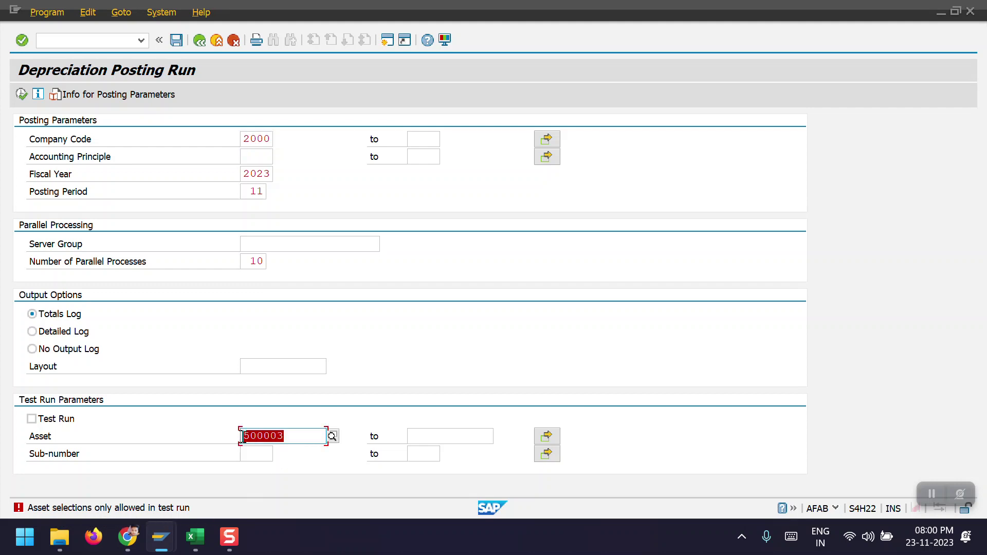
pyautogui.press('Delete')
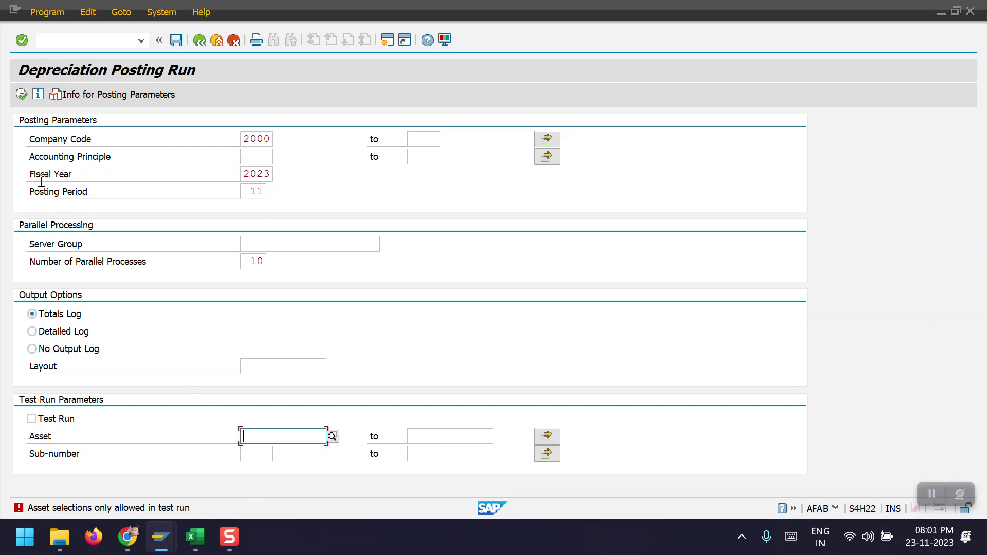
pyautogui.click(21, 94)
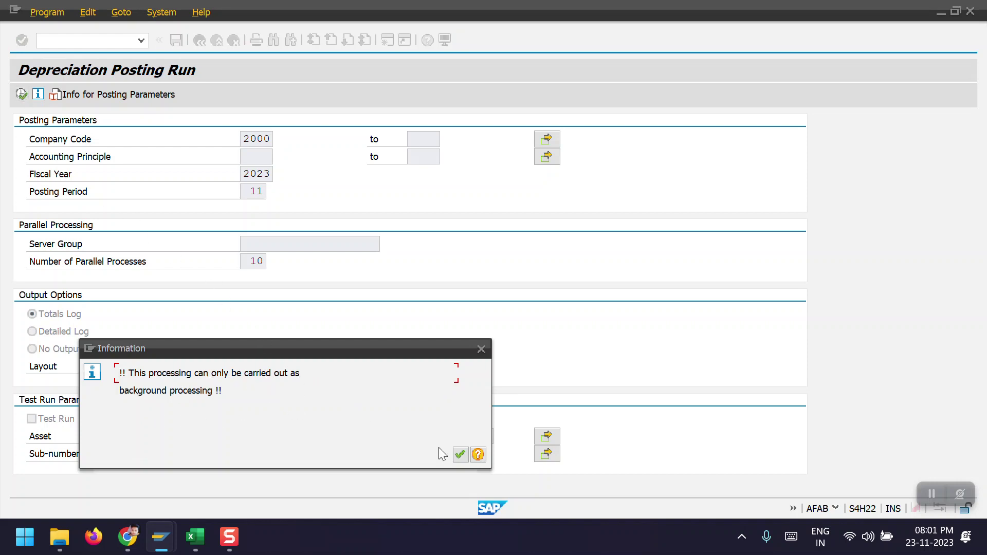
pyautogui.click(460, 455)
# Schedule the depreciation posting run in the background with output device LP01 and an immediate start.
pyautogui.click(42, 13)
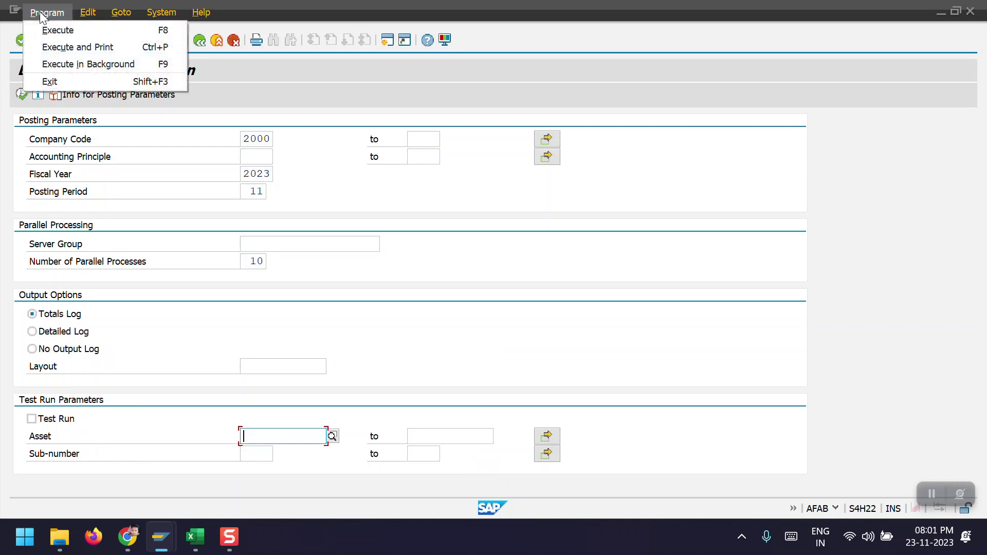
pyautogui.click(96, 65)
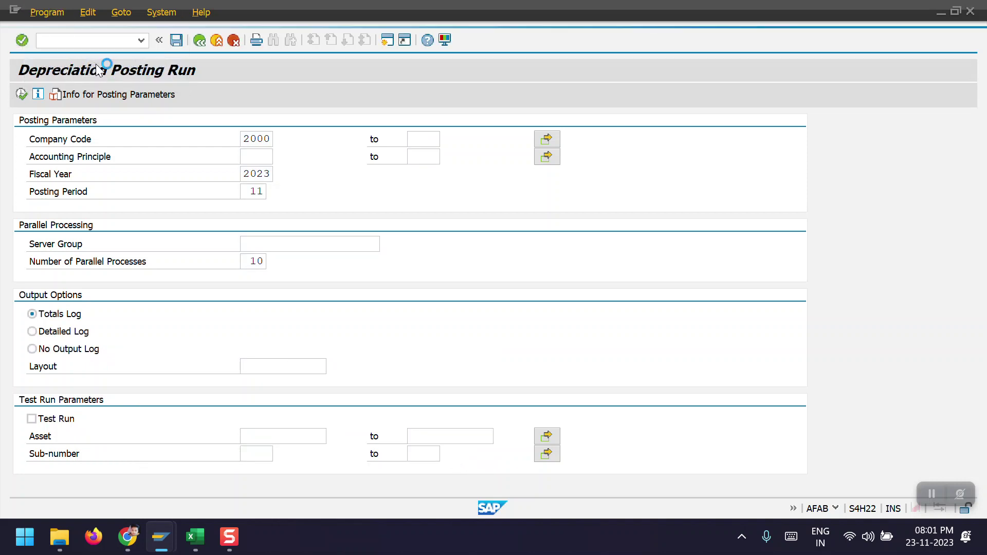
pyautogui.write('LP01')
pyautogui.press('Return')
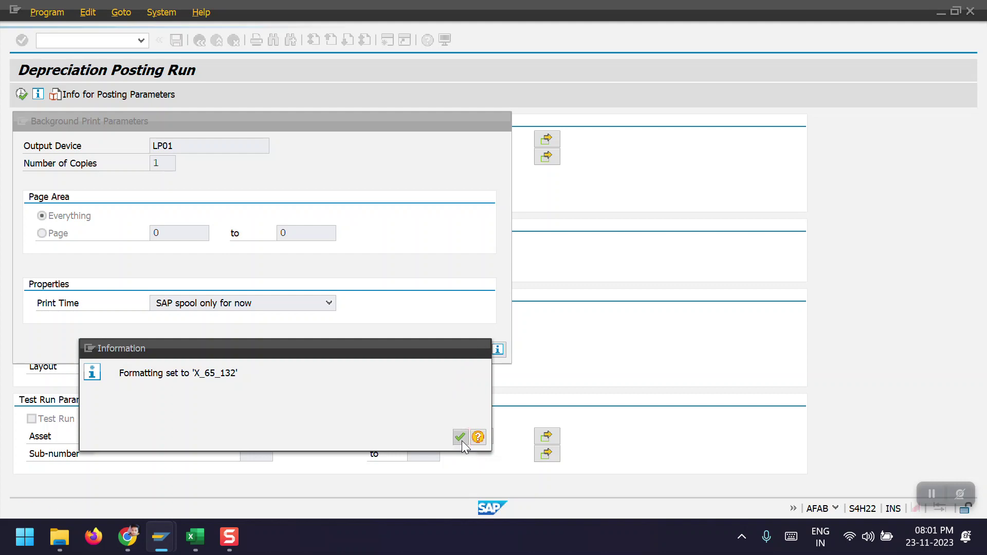
pyautogui.click(460, 438)
pyautogui.click(411, 351)
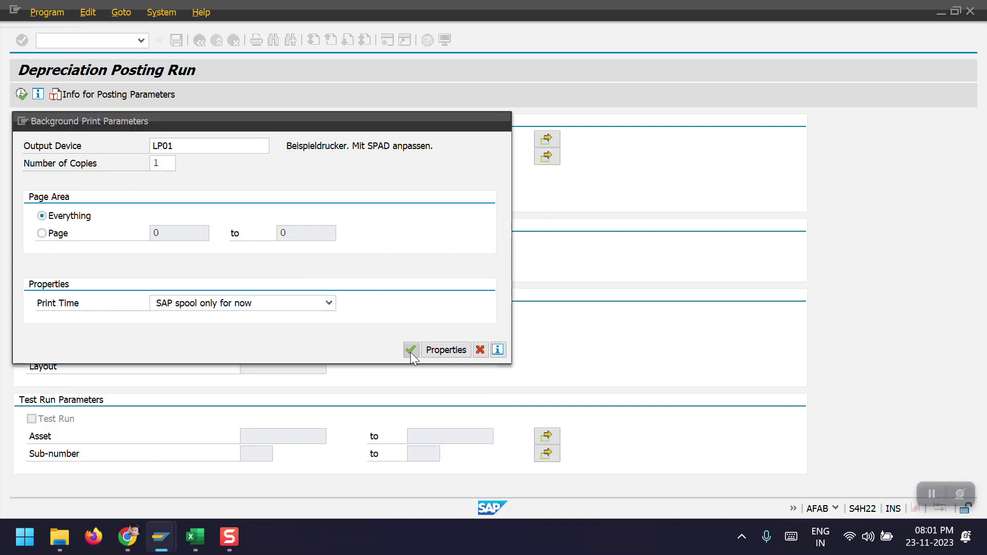
pyautogui.click(69, 161)
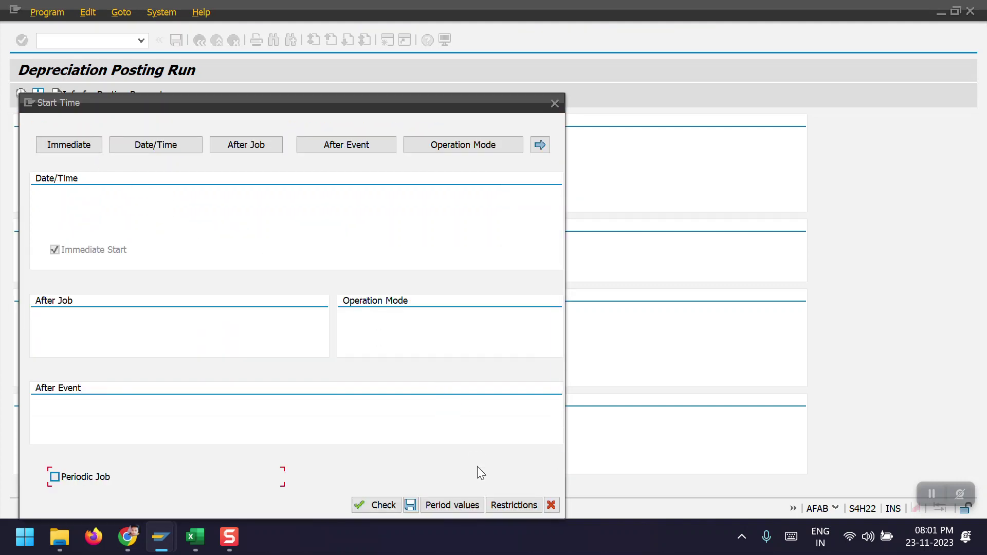
pyautogui.click(410, 505)
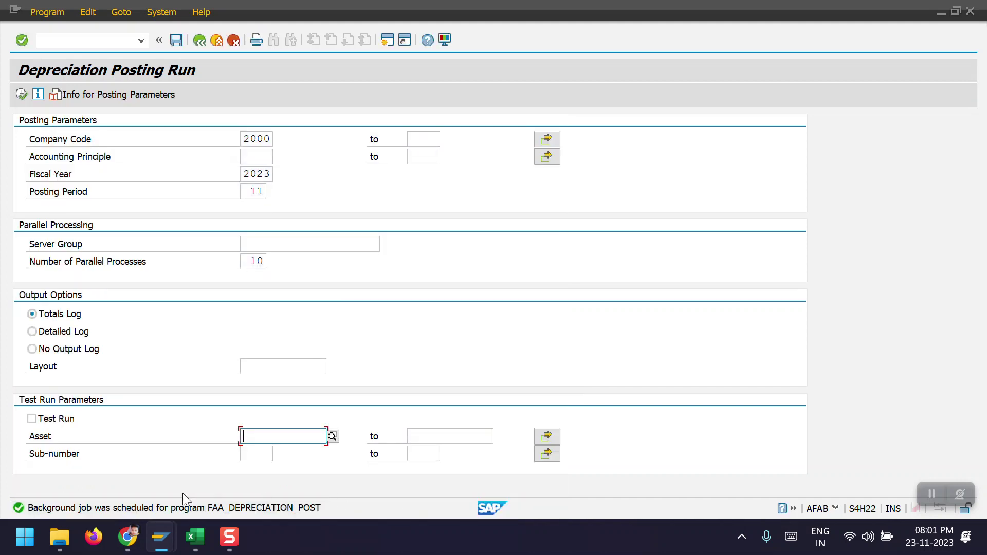
# Open SM37 and list the background jobs of 23.11.2023, including those with Scheduled status.
pyautogui.click(85, 41)
pyautogui.write('/n')
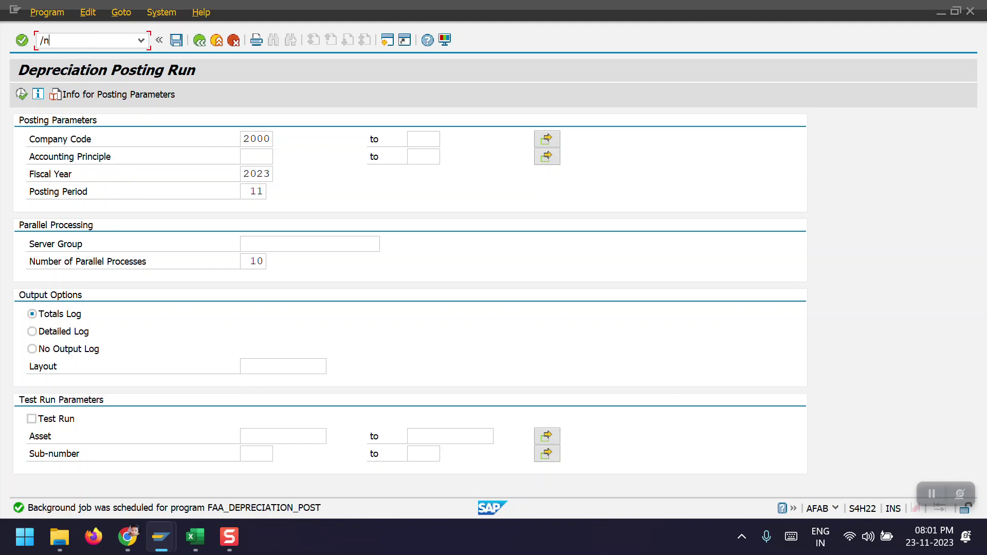
pyautogui.write('sm37')
pyautogui.press('Return')
pyautogui.click(47, 194)
pyautogui.click(23, 93)
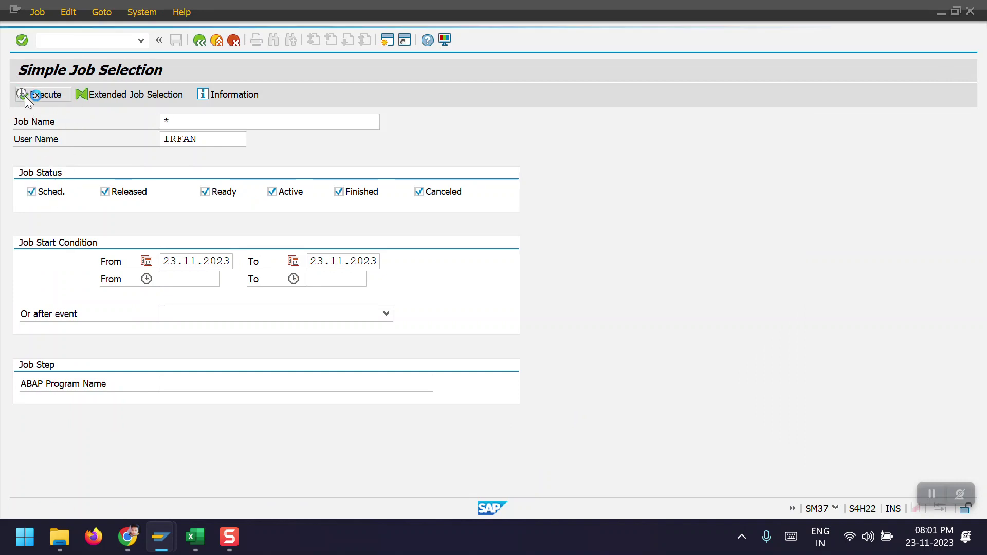
# Check the status of the FAA_DEPRECIATION_POST job and open the contents of its spool request.
pyautogui.click(474, 281)
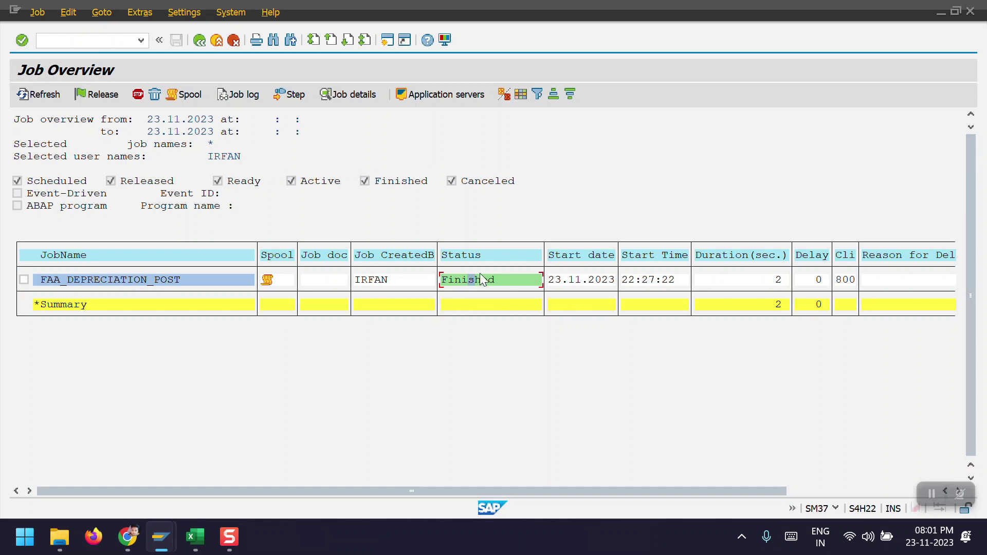
pyautogui.click(271, 283)
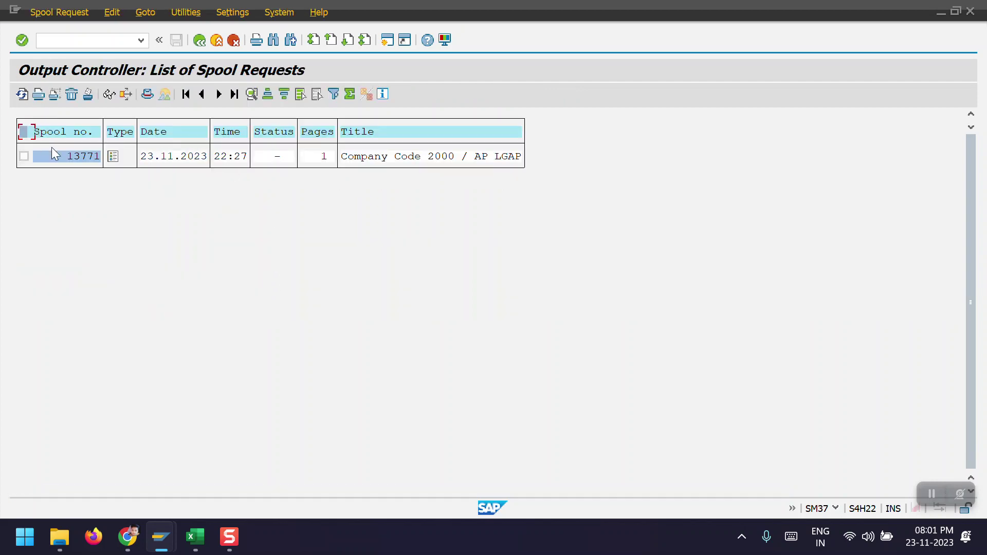
pyautogui.click(111, 157)
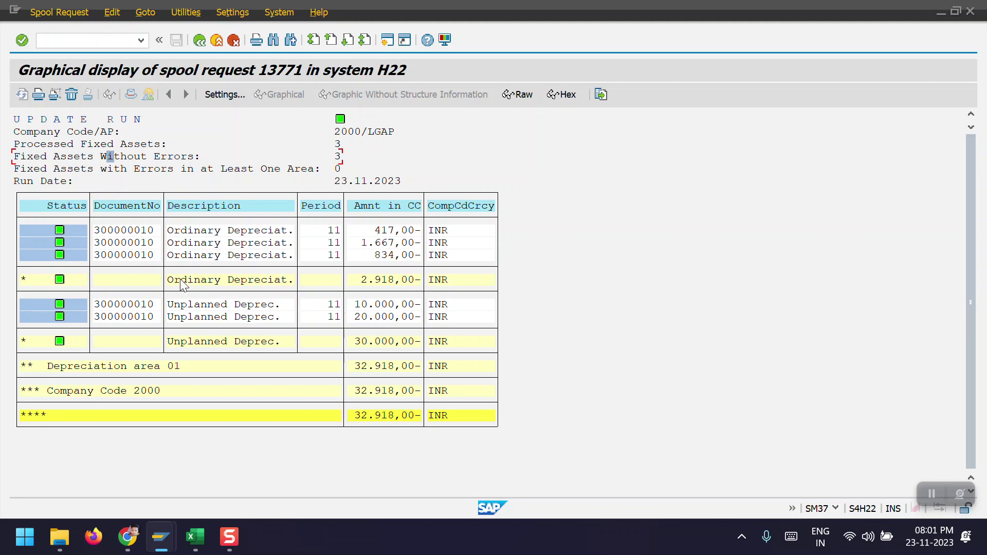
# Copy the document number from the third ordinary depreciation row of the posting run output.
pyautogui.click(132, 256)
pyautogui.hotkey('ctrl', 'y')
pyautogui.moveTo(94, 255); pyautogui.dragTo(156, 256)
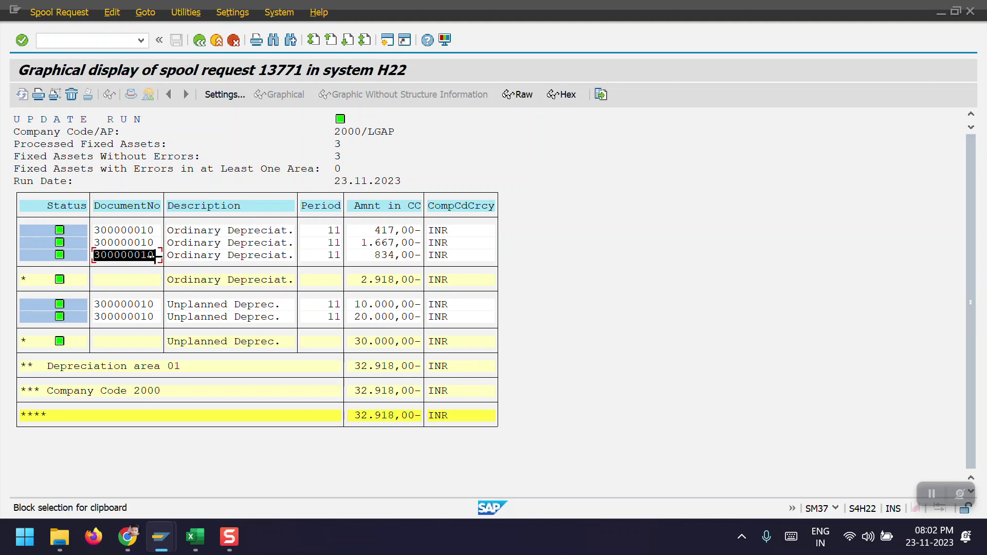
pyautogui.hotkey('ctrl', 'c')
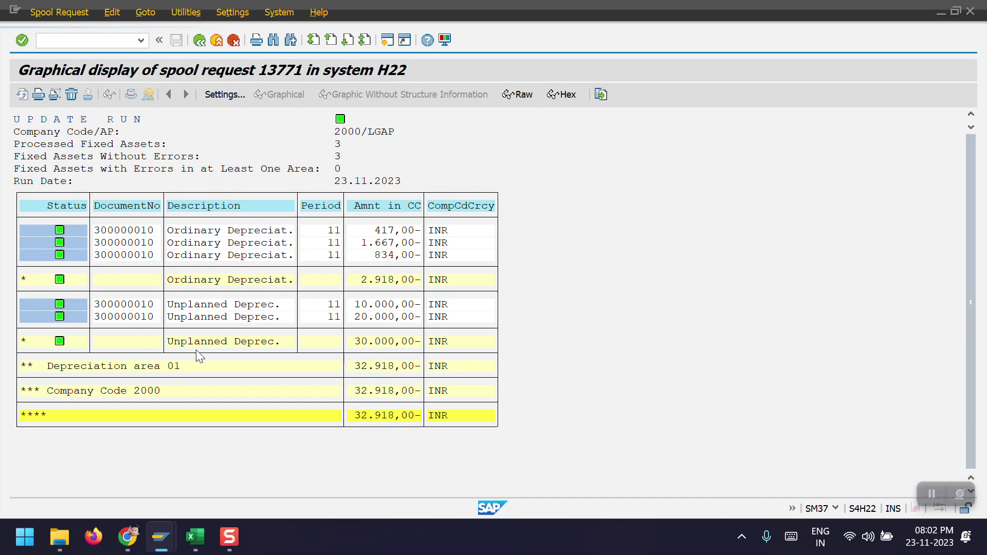
# Open FB03 in a separate session and display the copied document for company code 2000 and fiscal year 2023.
pyautogui.hotkey('shift', 'F3')
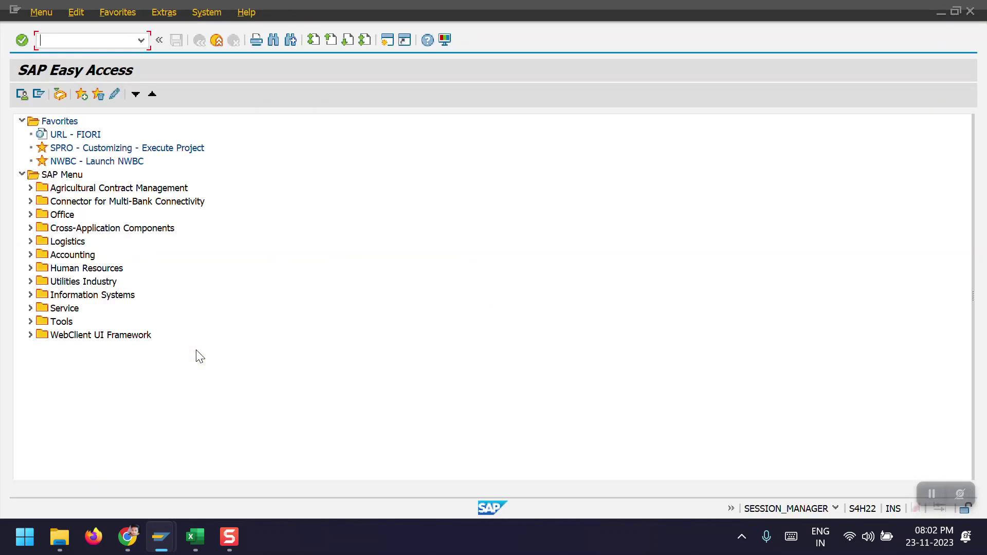
pyautogui.write('fb03')
pyautogui.press('Return')
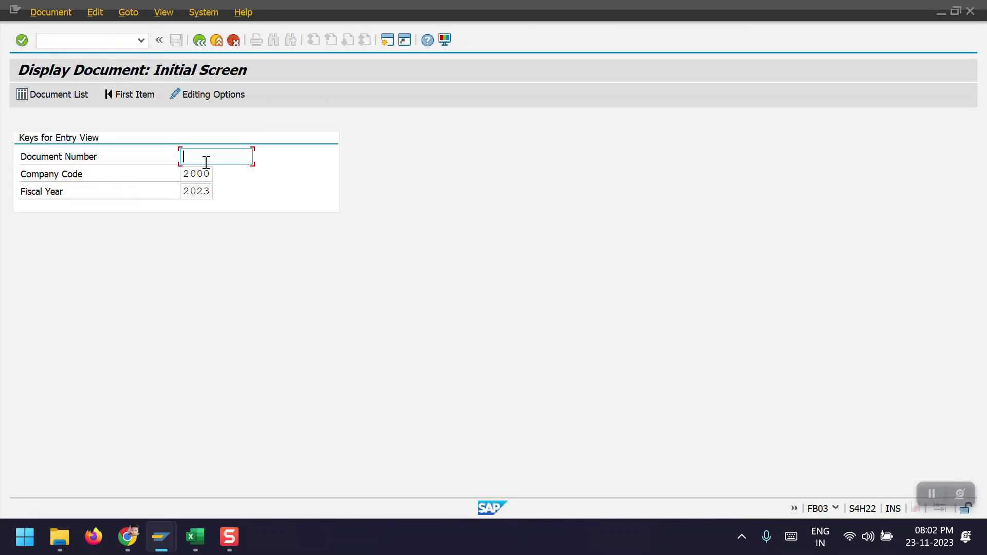
pyautogui.hotkey('ctrl', 'v')
pyautogui.press('Return')
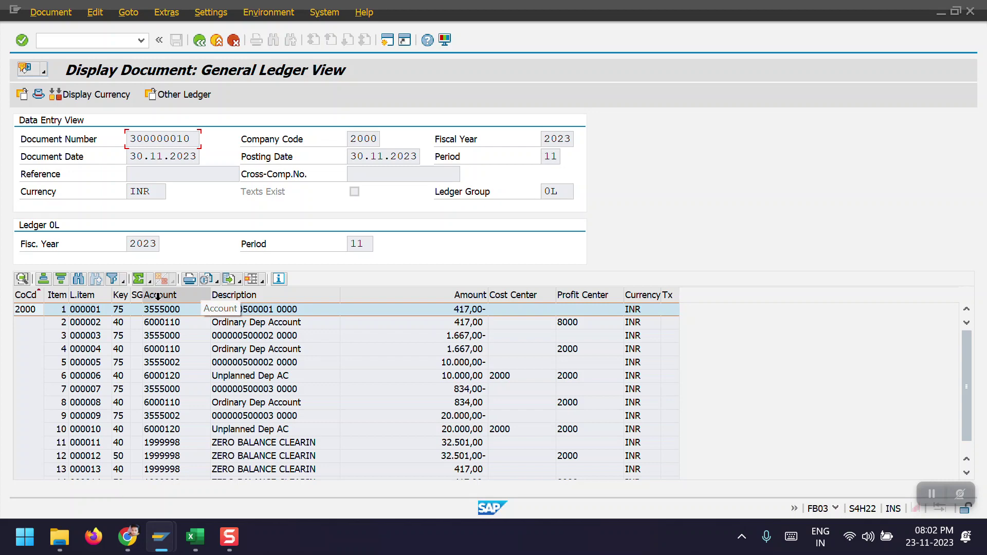
# Show the document in General Ledger View and examine the unplanned depreciation line items 9 and 10 for asset 500003.
pyautogui.click(176, 94)
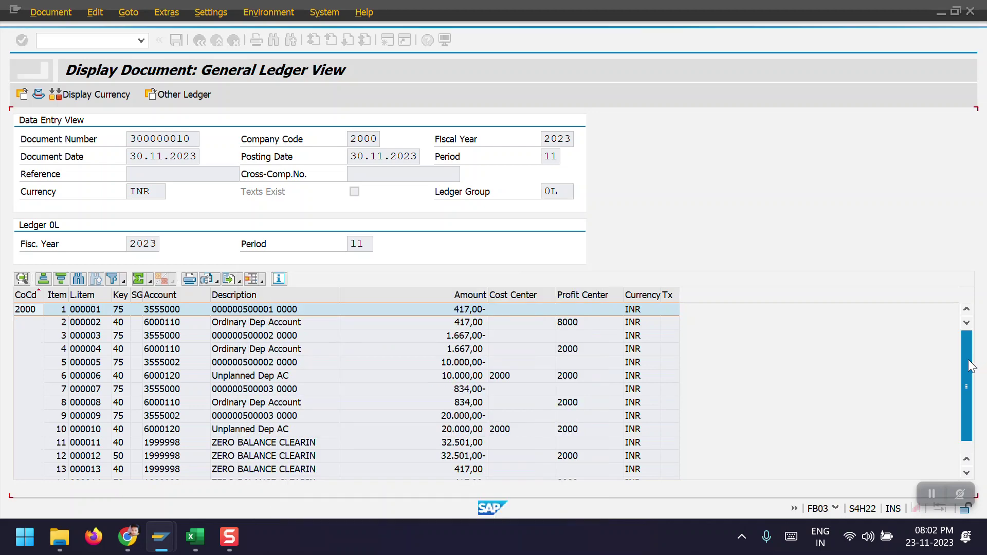
pyautogui.scroll(-1, 969, 421)
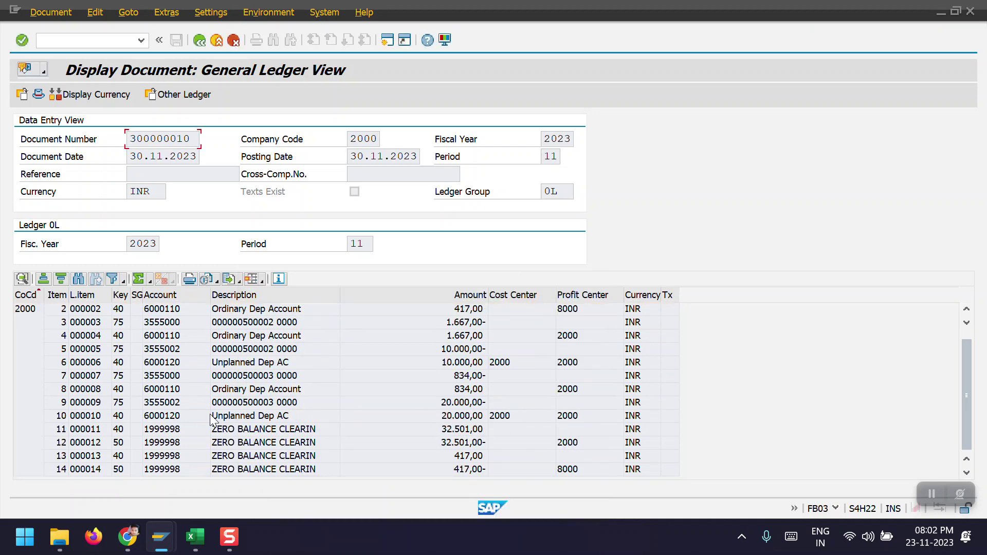
pyautogui.click(45, 417)
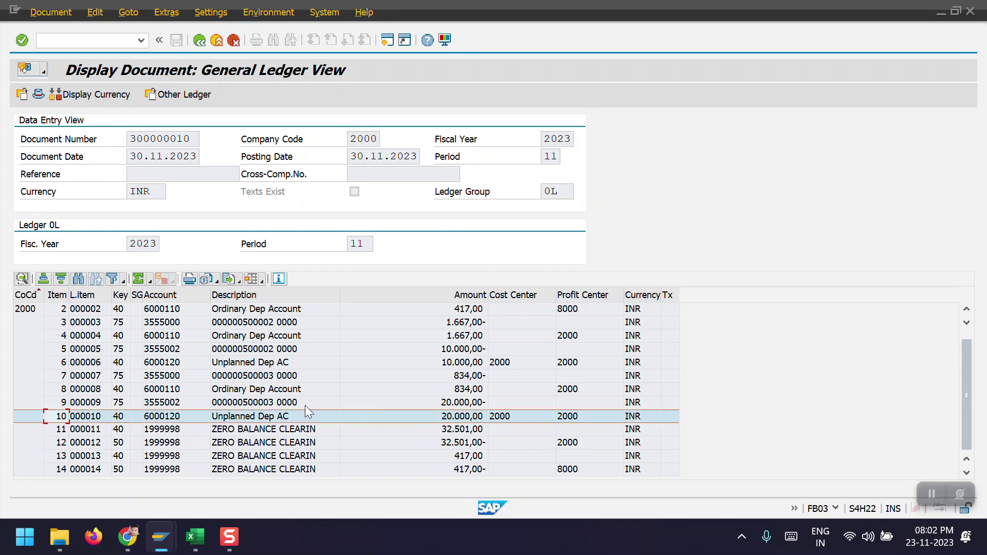
pyautogui.click(229, 406)
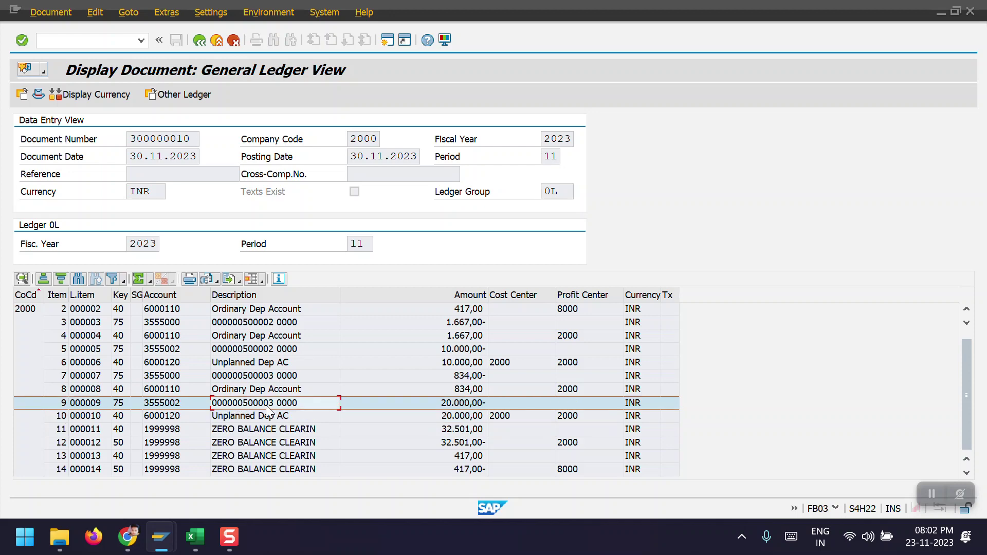
pyautogui.click(122, 403)
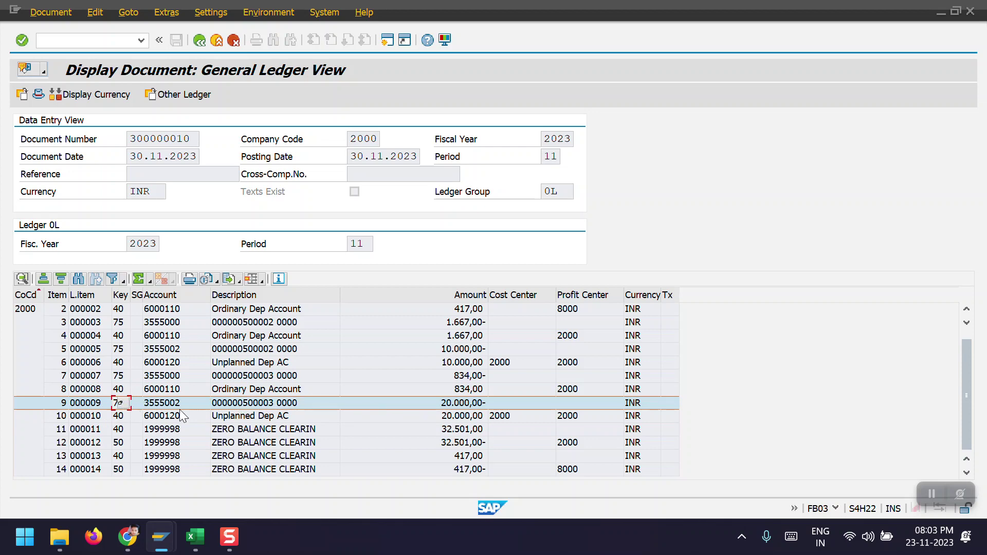
pyautogui.click(157, 417)
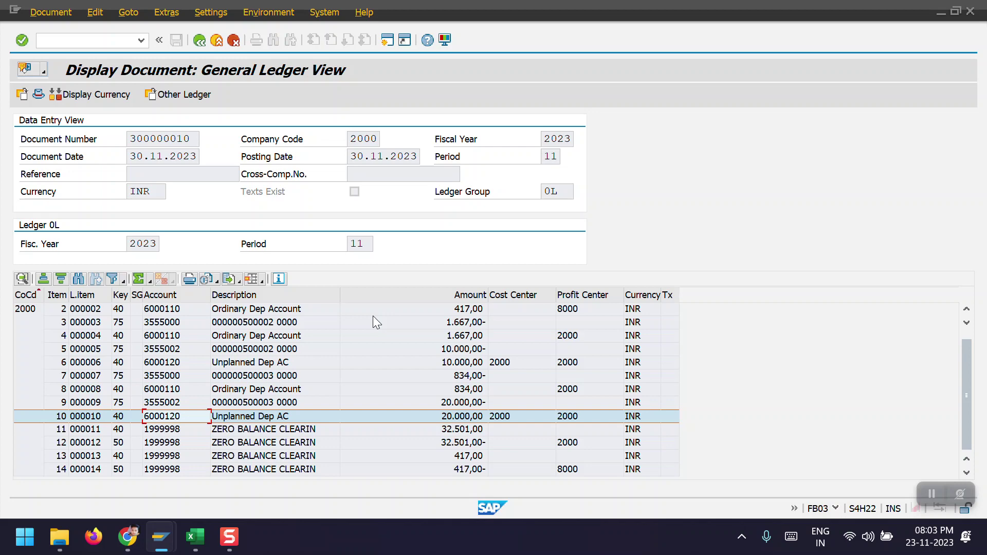
# Switch to the Asset Explorer session, refresh asset 500003 and review its planned values and transactions.
pyautogui.moveTo(161, 538)
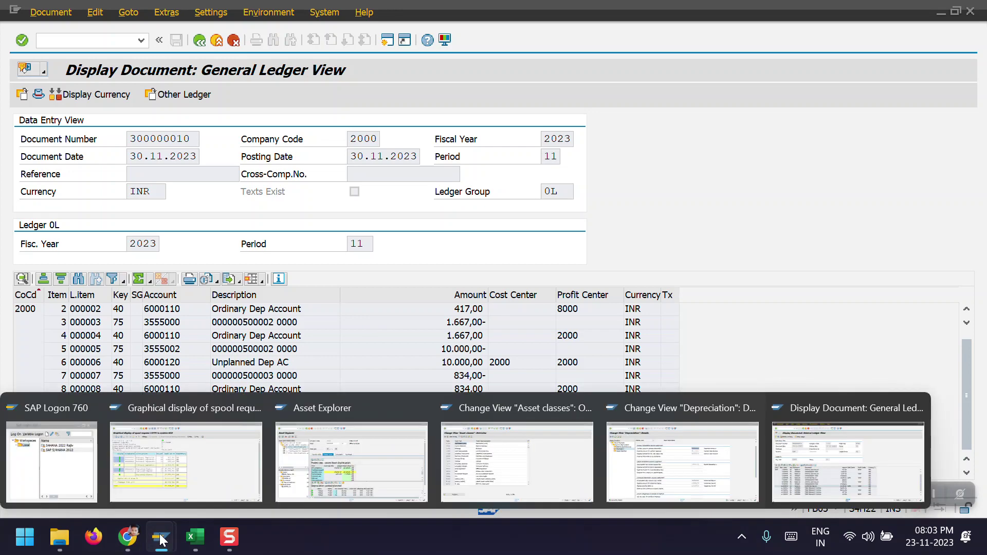
pyautogui.click(295, 481)
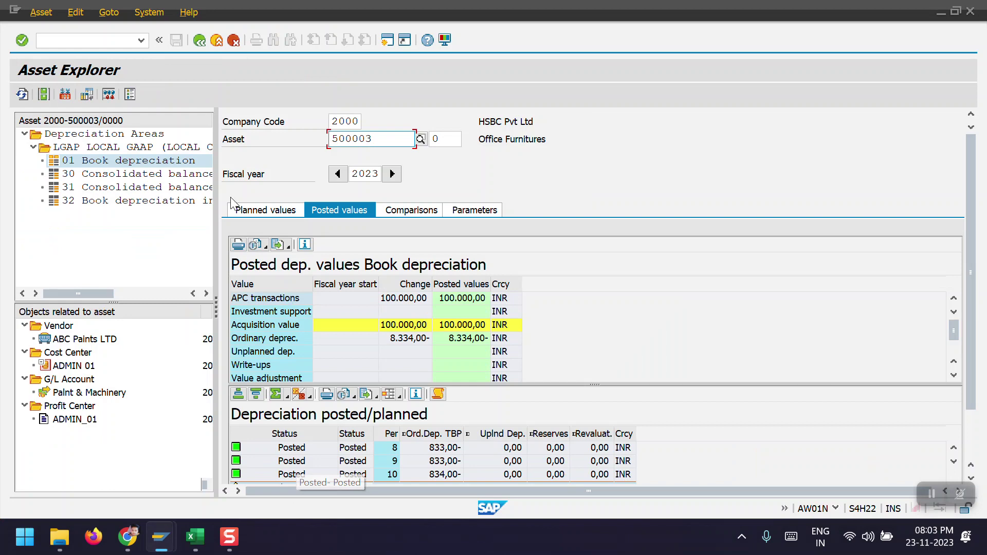
pyautogui.click(22, 95)
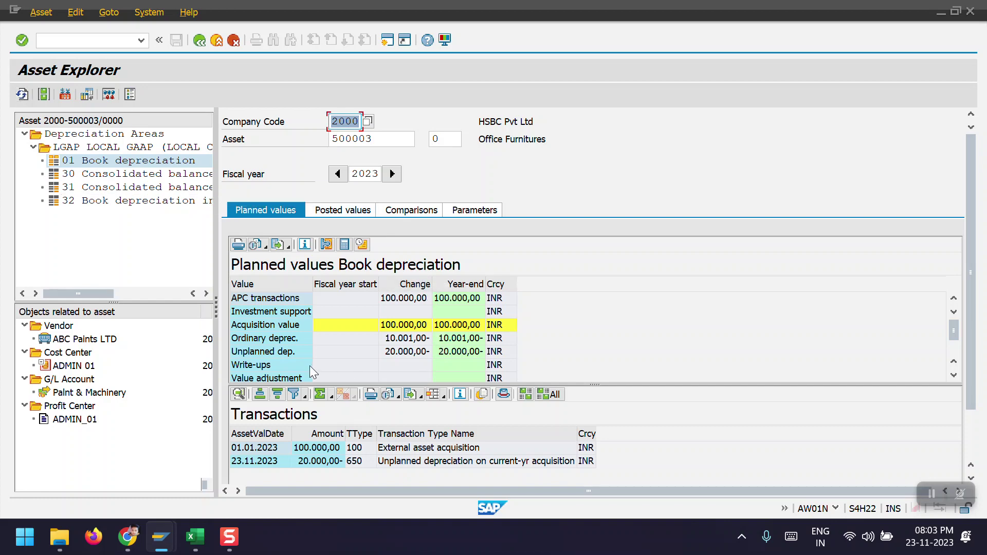
pyautogui.moveTo(974, 381); pyautogui.dragTo(973, 427)
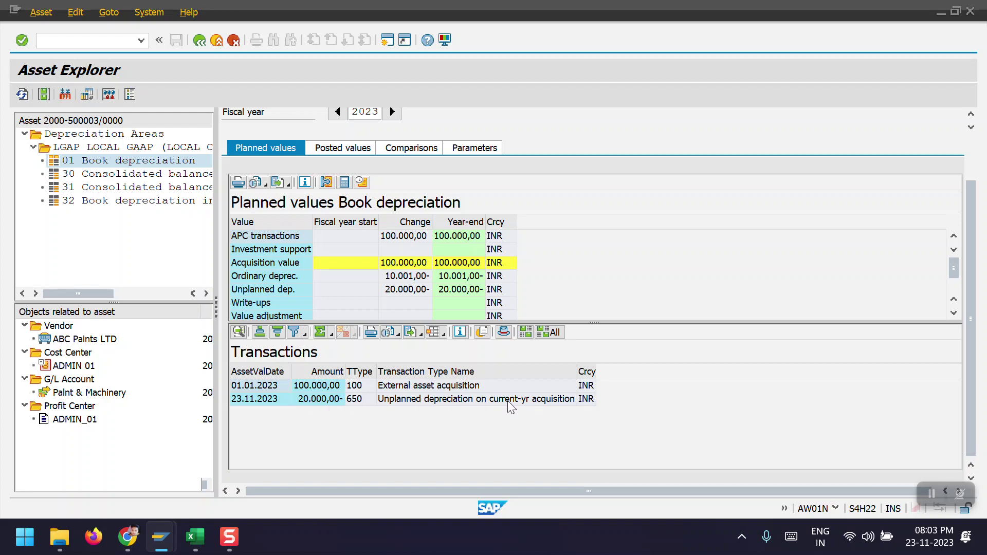
# Show the posted values of asset 500003 and check the ordinary and unplanned depreciation posted for period 11.
pyautogui.click(338, 147)
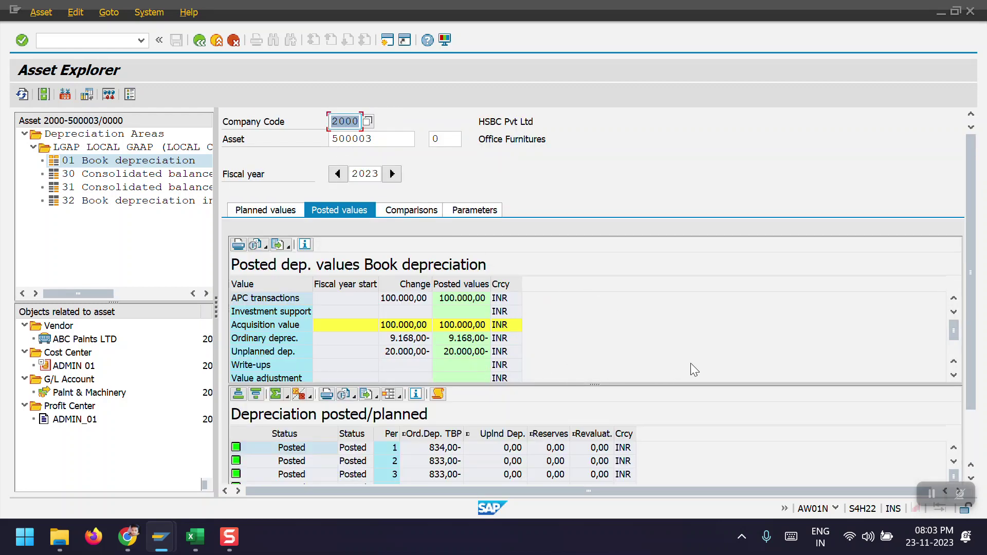
pyautogui.scroll(-3, 817, 443)
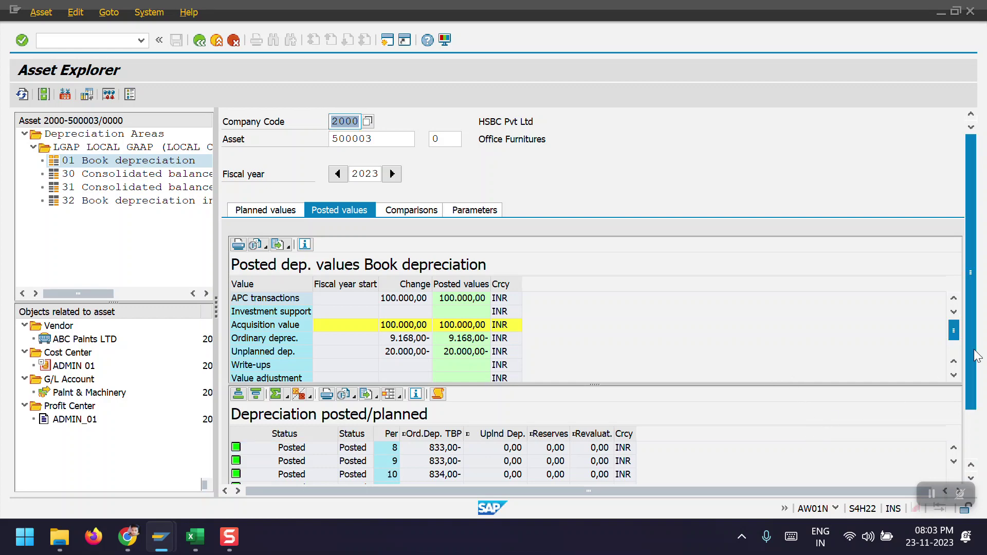
pyautogui.moveTo(973, 293); pyautogui.dragTo(974, 340)
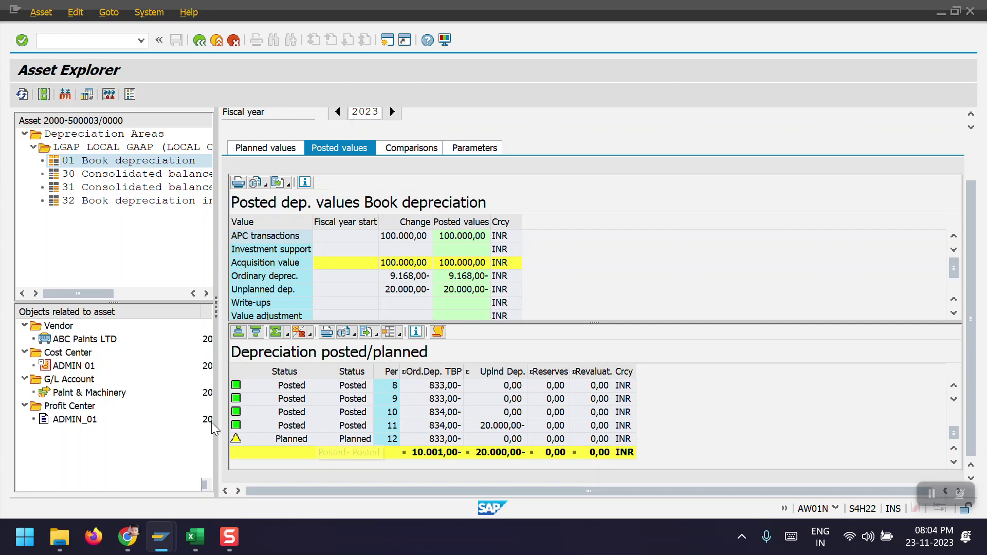
pyautogui.click(242, 428)
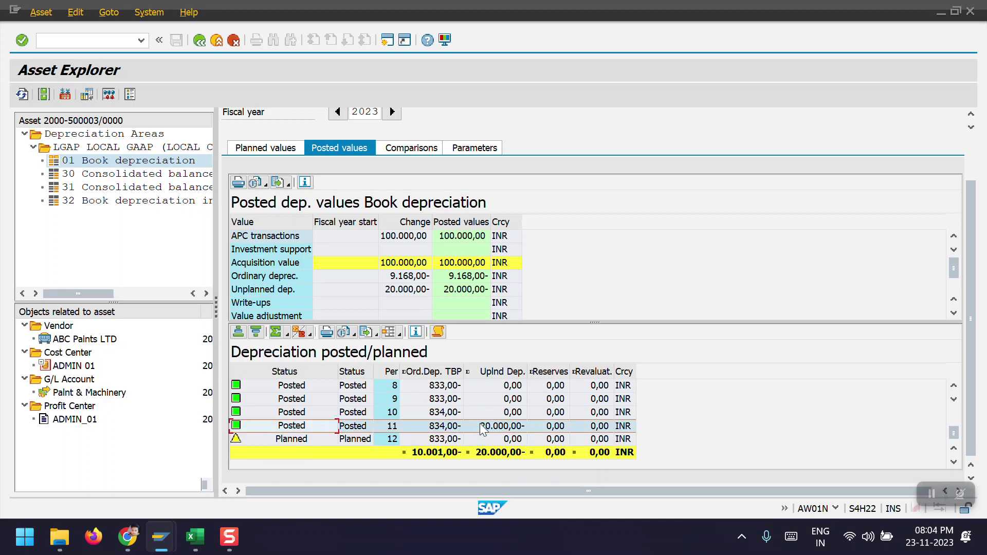
pyautogui.click(445, 427)
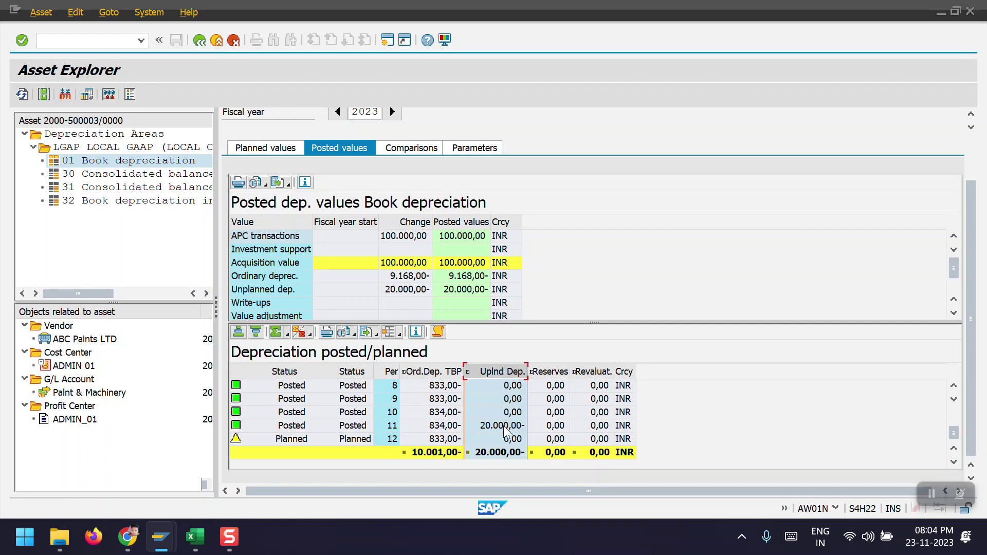
pyautogui.click(485, 428)
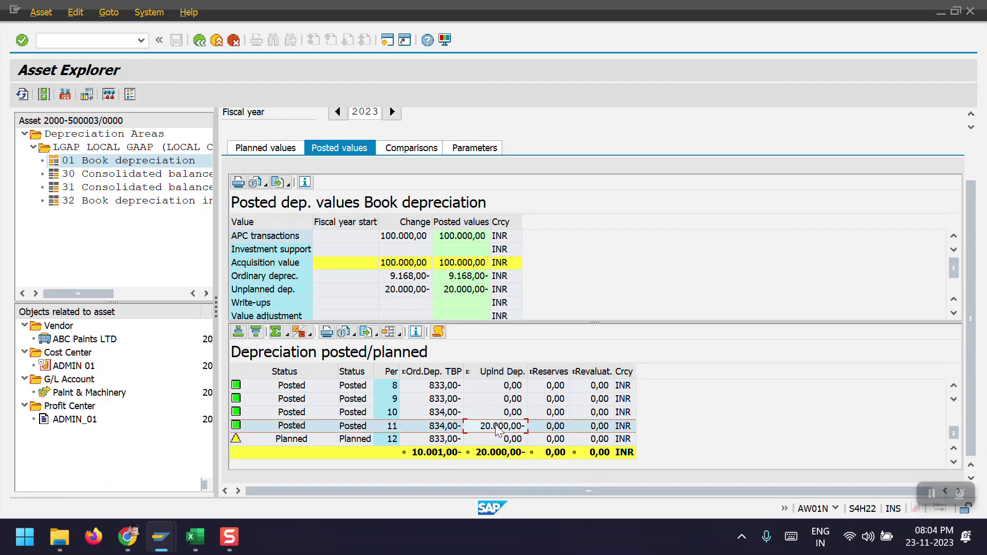